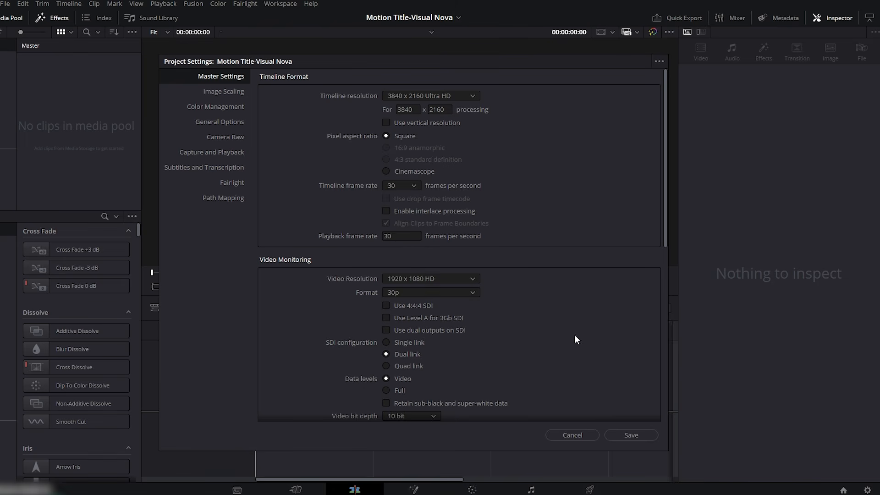
Save the project settings and create a Fusion composition clip named Motion Graphics Title with a duration of 00:00:03:00
left_click(633, 434)
left_click(496, 284)
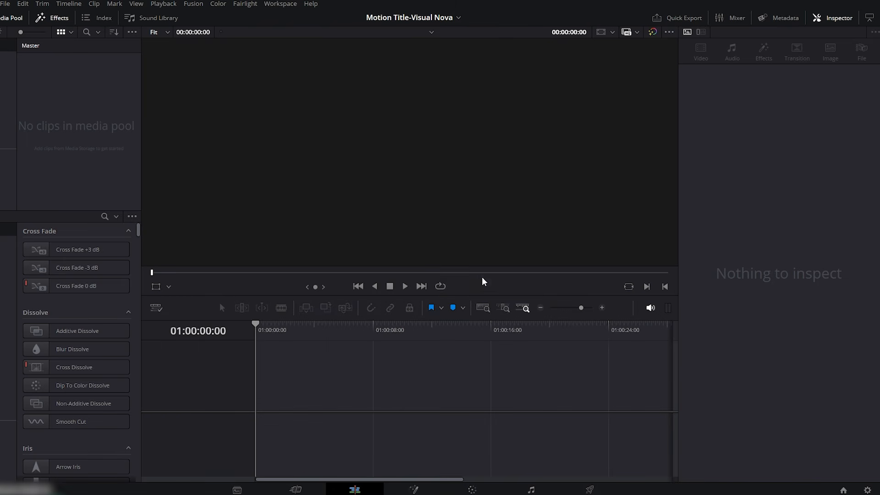
right_click(89, 112)
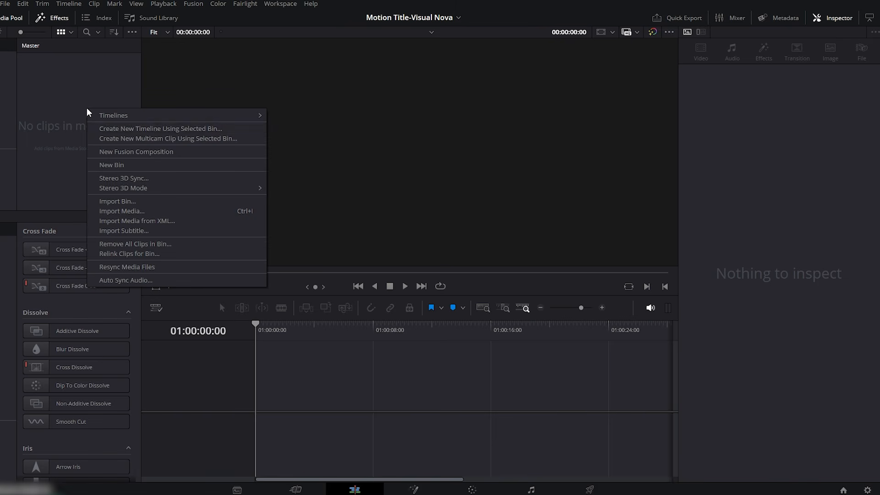
left_click(110, 152)
type("Motion Graphics Title")
left_click(420, 236)
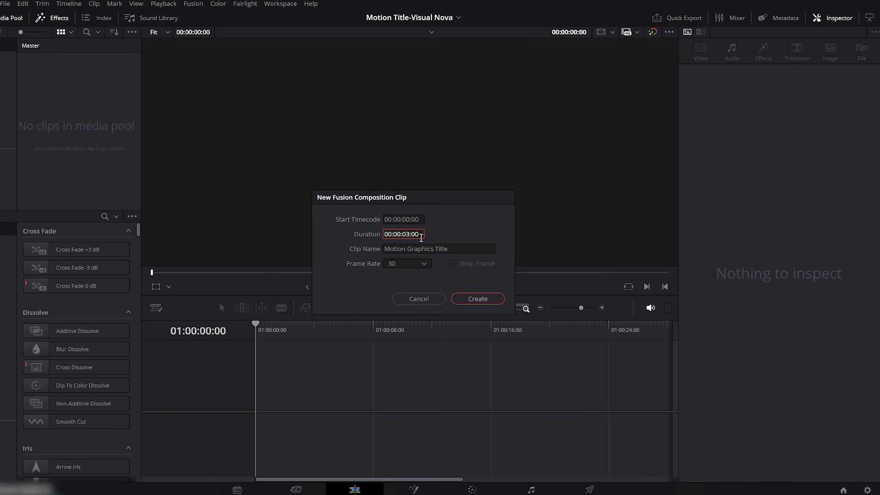
left_click(478, 297)
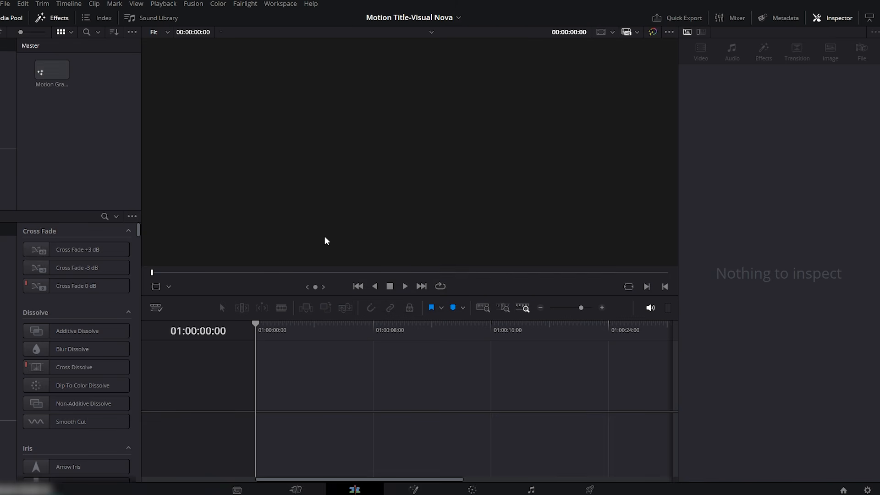
Place the Motion Graphics Title composition at the start of the timeline and open it in the Fusion workspace
left_click_drag(66, 80, 257, 380)
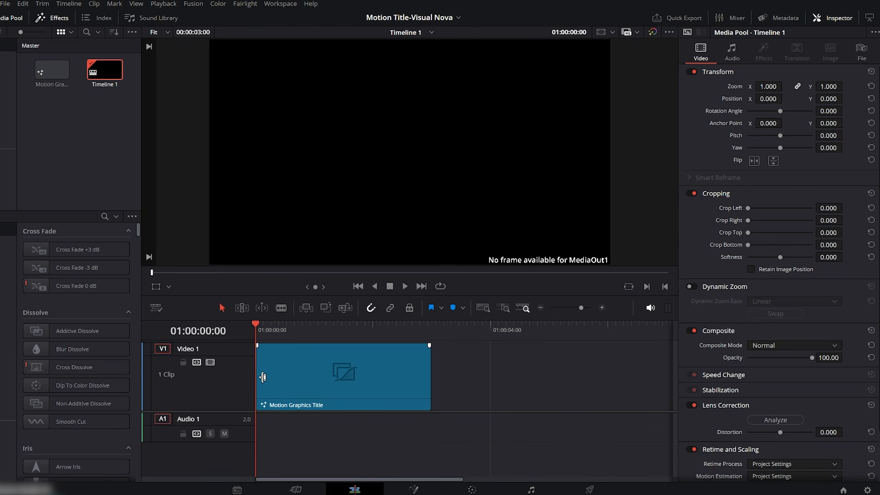
left_click(414, 490)
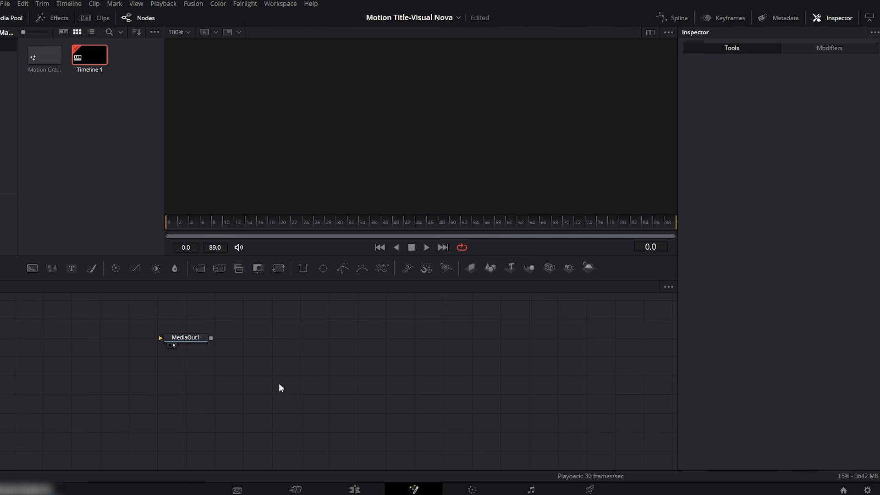
Move MediaOut1 well aside in the node graph and add a Background node that is displayed in the viewer
left_click_drag(194, 340, 546, 386)
left_click(551, 385)
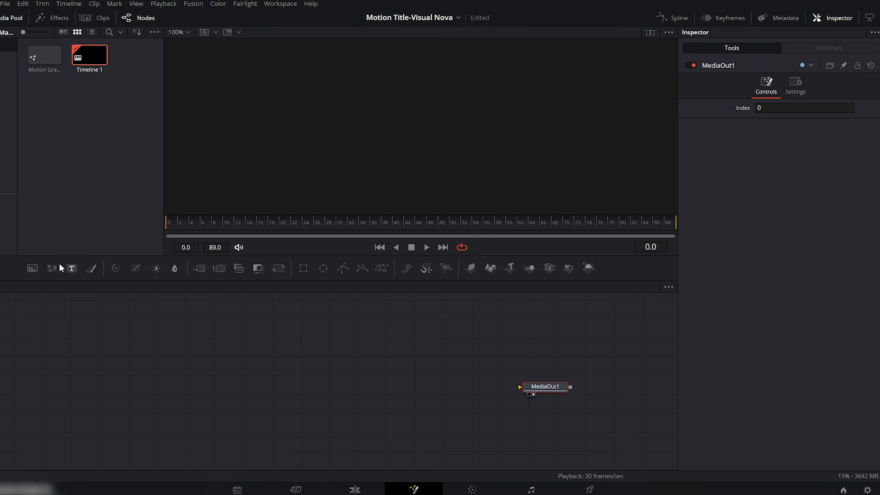
left_click_drag(33, 271, 188, 383)
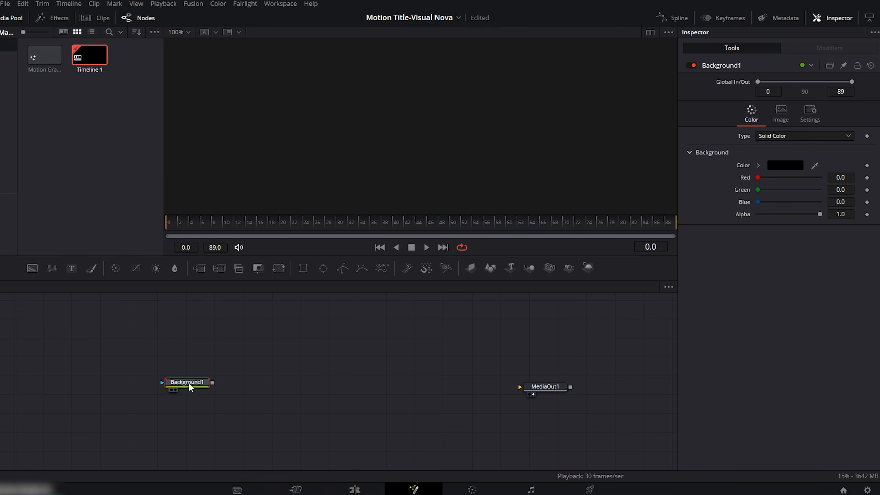
left_click(175, 390)
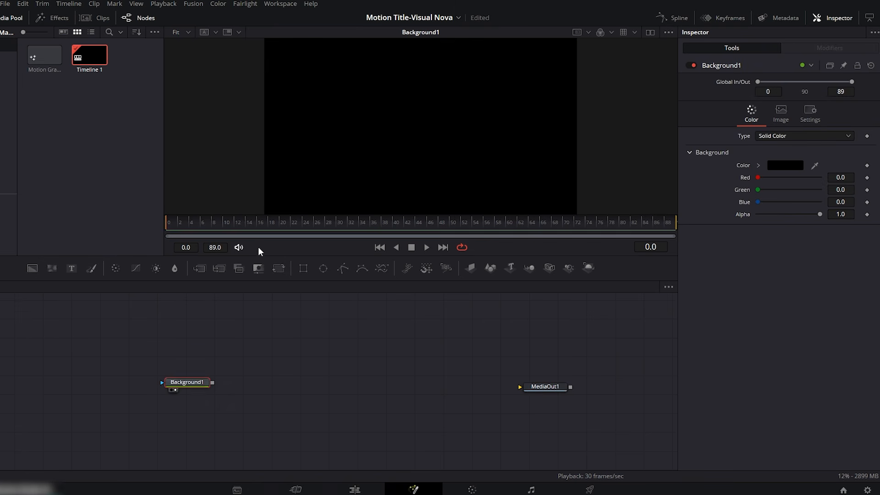
left_click_drag(258, 256, 262, 293)
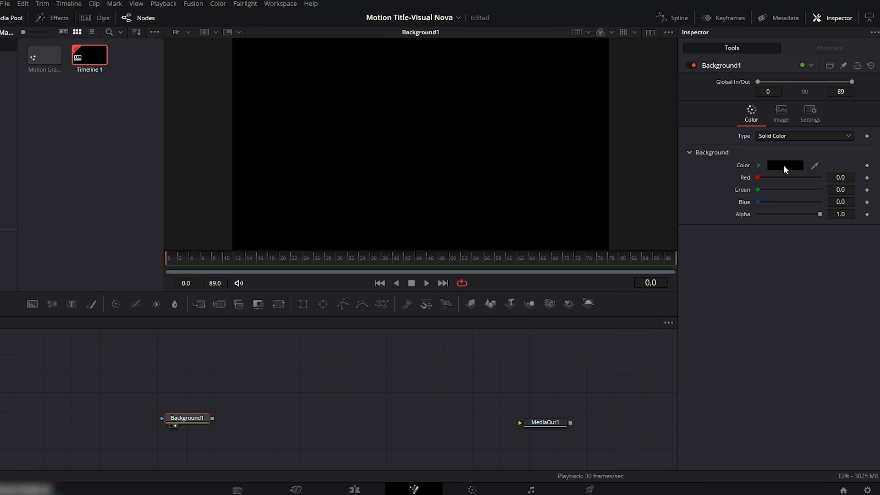
Set the Background node's solid color to white (#ffffff)
left_click(783, 166)
left_click(394, 232)
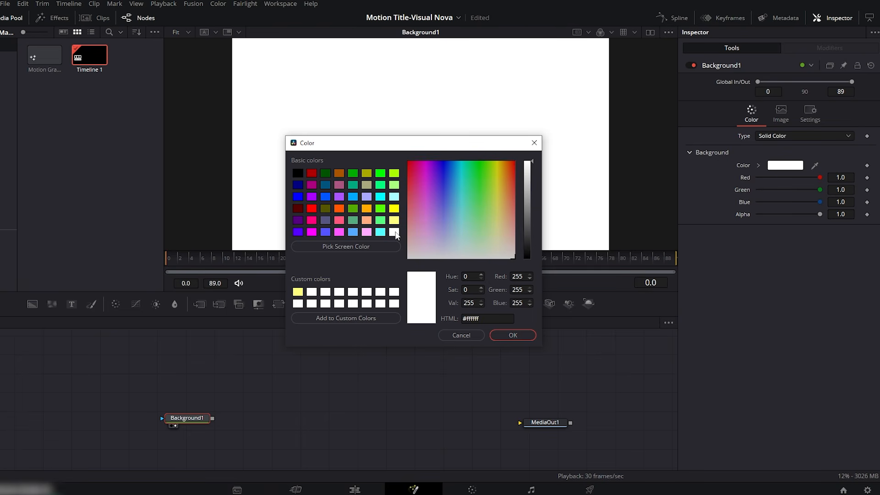
left_click(506, 333)
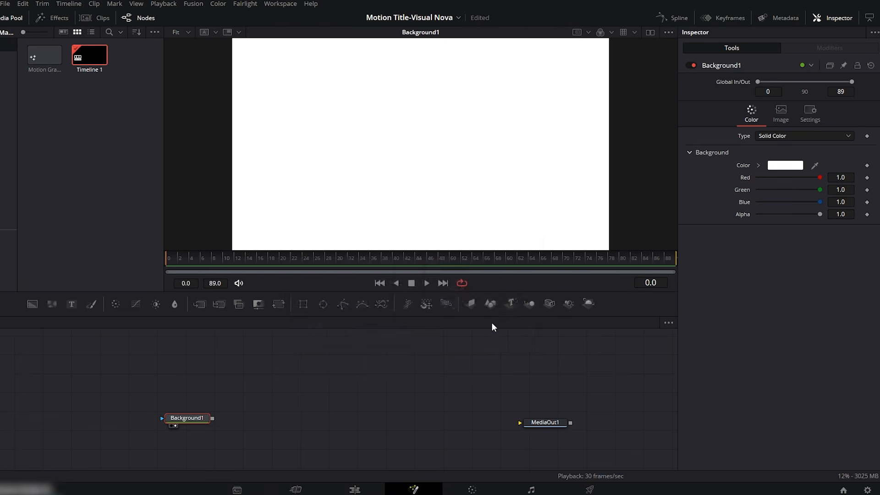
Merge a Text node over the Background node and enter PERFECT as its text
left_click_drag(71, 304, 212, 418)
left_click_drag(256, 382, 259, 444)
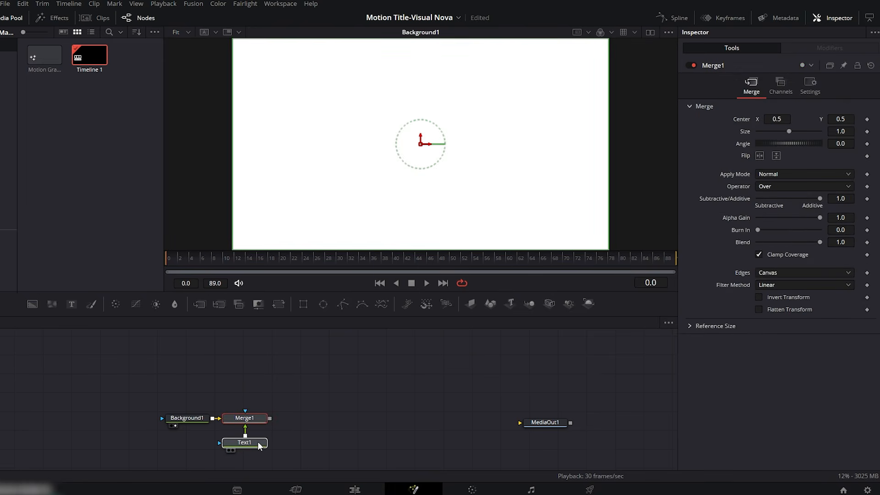
left_click(248, 441)
left_click(738, 154)
type("PERFECT")
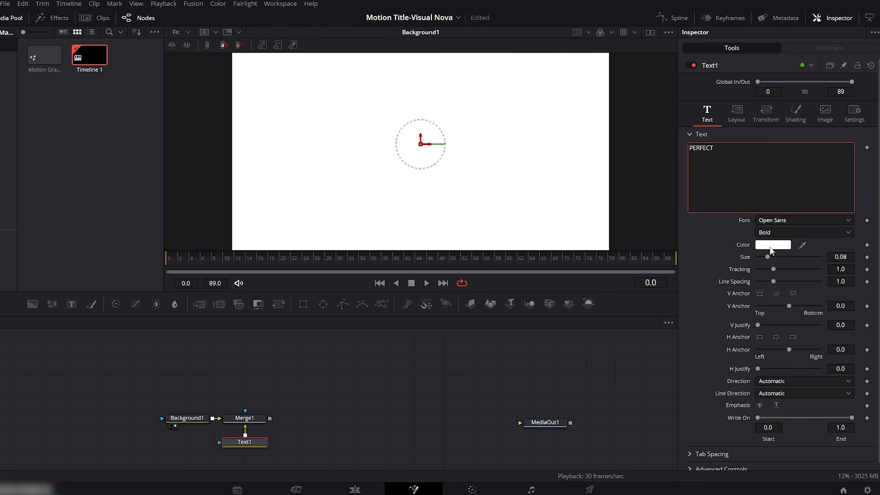
Set the text color to black (#000000) and display Merge1 in the viewer
left_click(771, 245)
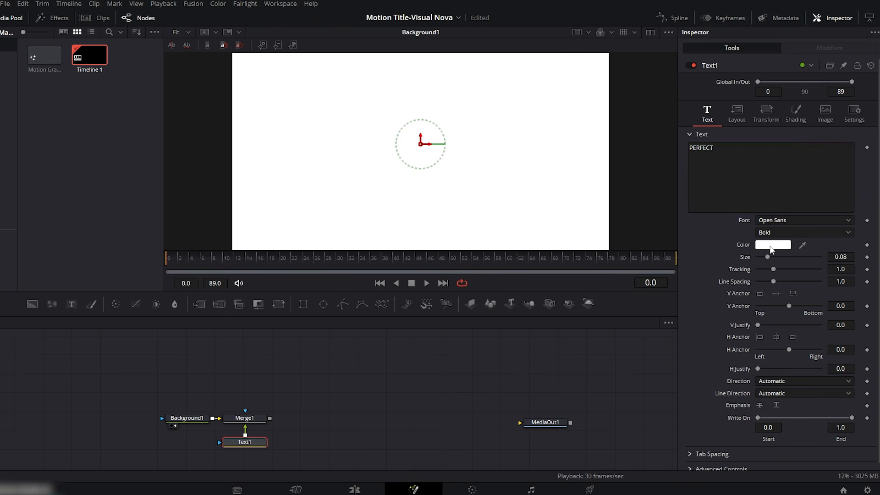
left_click(297, 173)
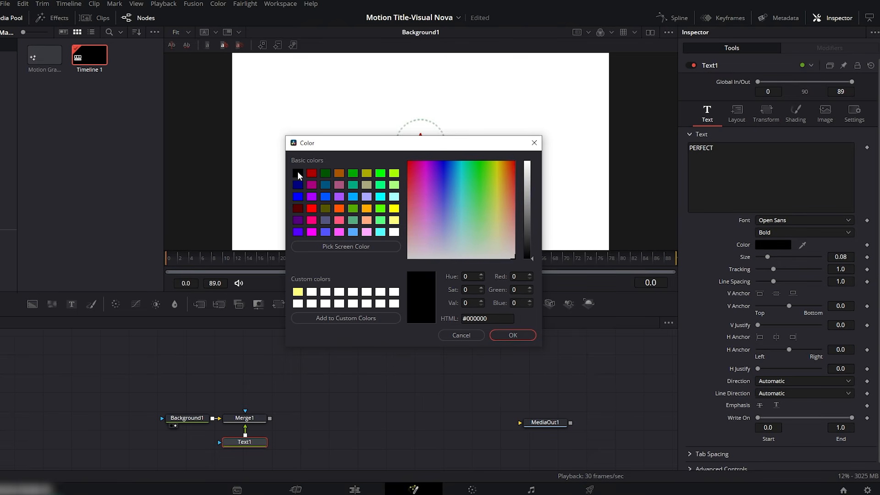
left_click(503, 336)
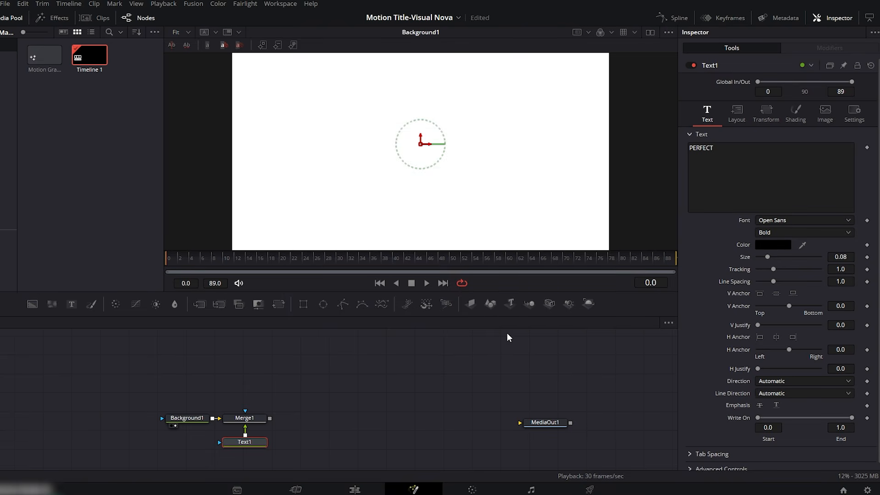
left_click(235, 419)
left_click(230, 426)
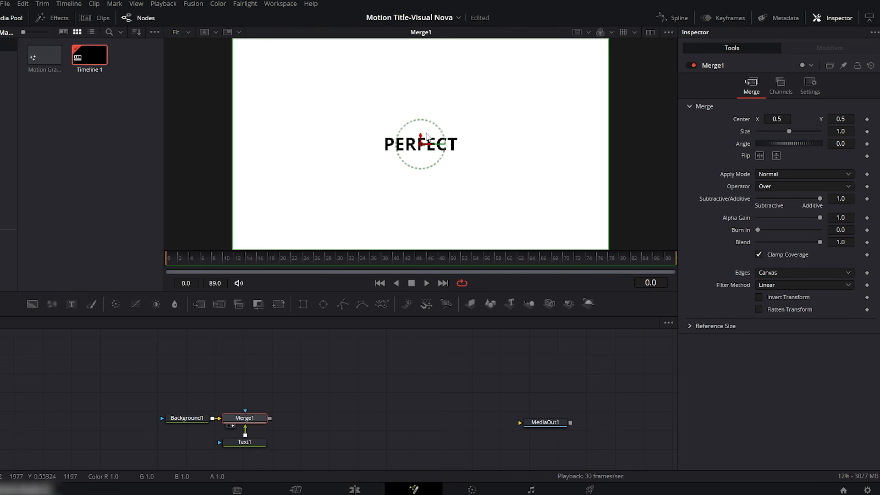
Set the text font to Air Americana DEMO, enlarge it to a size of about 0.3268 and slightly widen the tracking
left_click(248, 443)
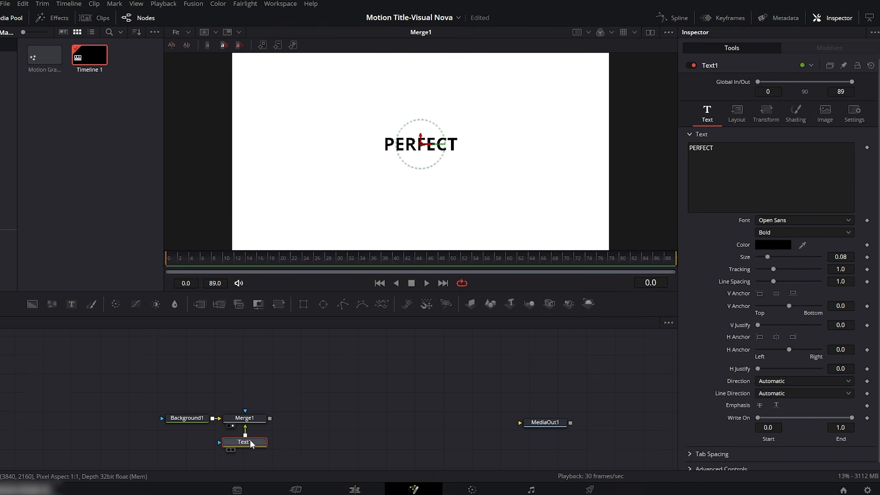
left_click(776, 219)
key("a")
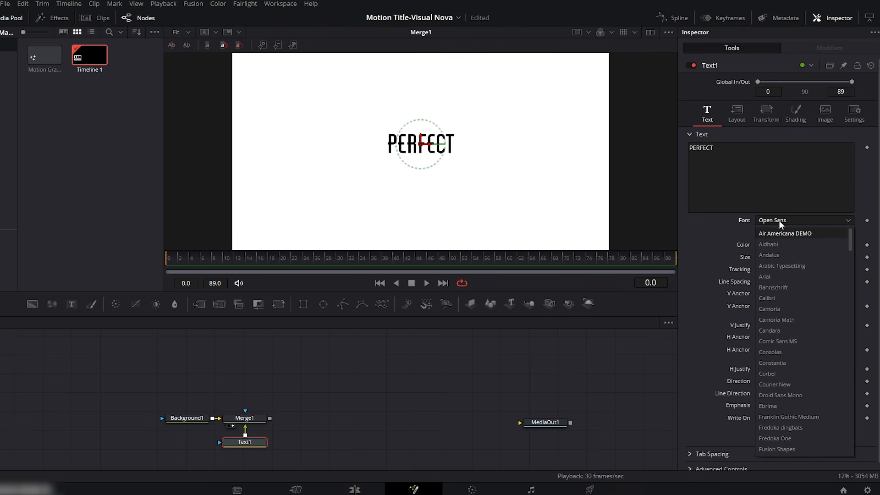
left_click(782, 232)
mouse_move(766, 257)
left_mouse_down()
mouse_move(798, 256)
mouse_move(774, 269)
left_mouse_up()
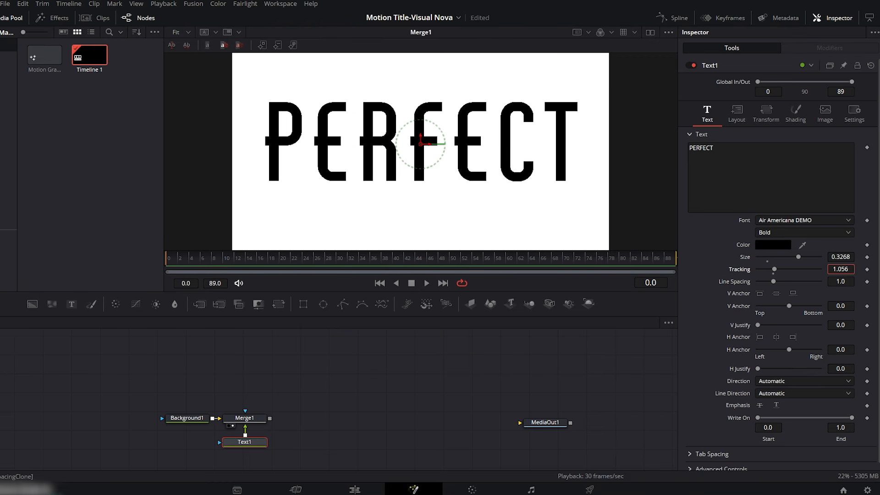
Change the first shading element of the text from solid fill to outline appearance
left_click(797, 112)
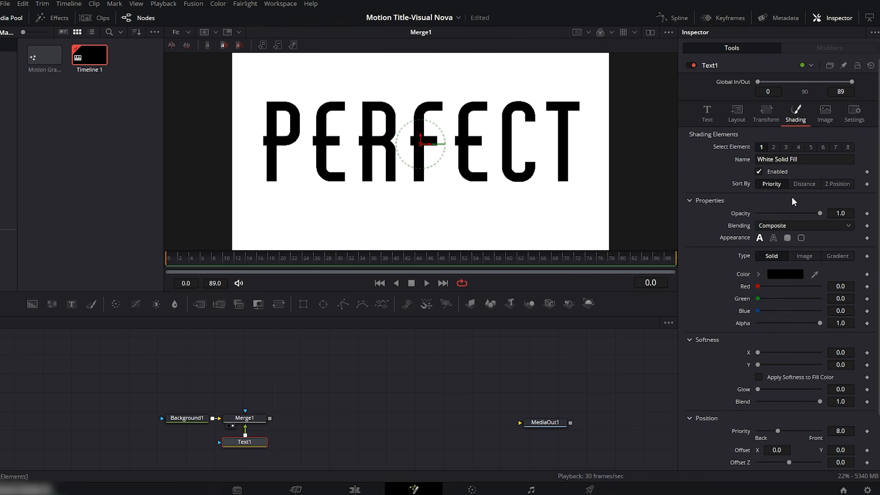
left_click(773, 238)
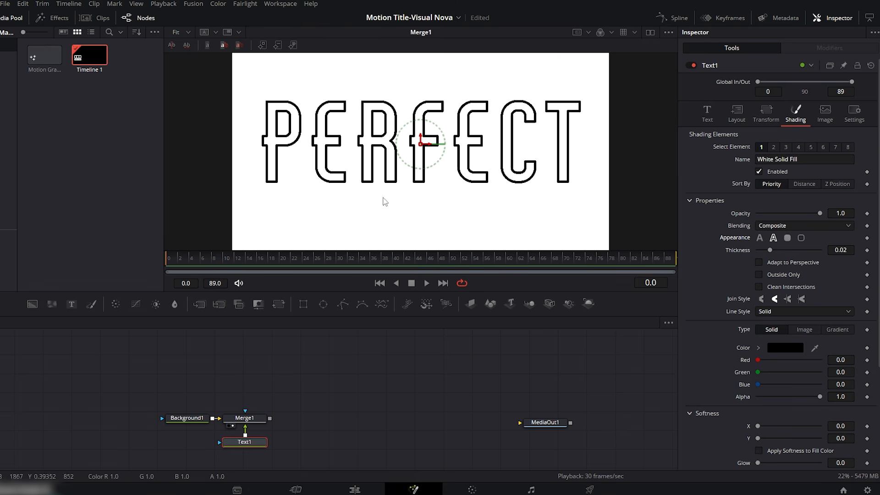
Keyframe the text's layout Center X at about 1.422 on frame 0 and 0.5 on frame 20 so it slides in
left_click(735, 116)
left_click_drag(771, 160, 849, 160)
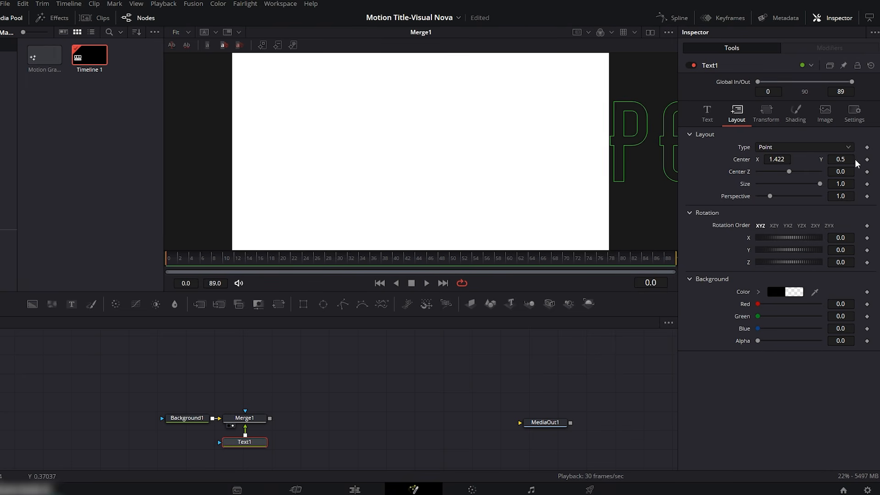
left_click(867, 160)
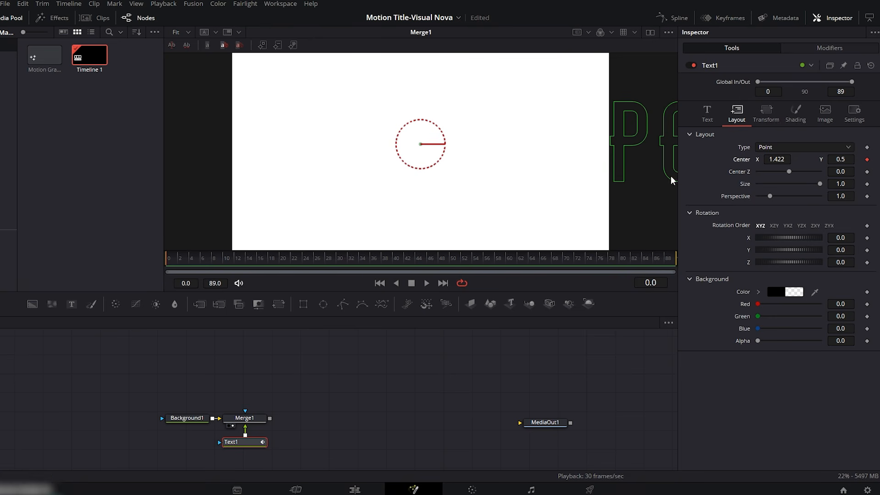
left_click_drag(209, 260, 281, 261)
left_click(780, 158)
type("0.5")
key("Tab")
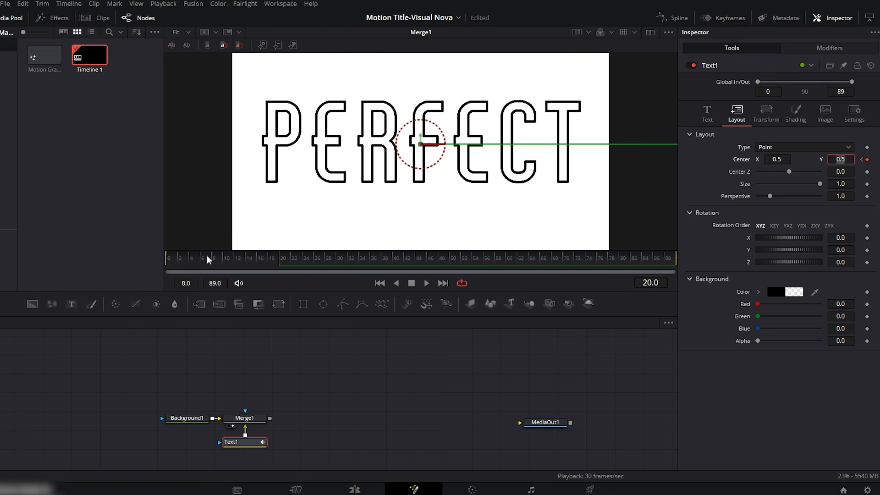
Play back the text's slide-in animation from near the beginning of the composition
left_click_drag(202, 257, 175, 259)
left_click(426, 283)
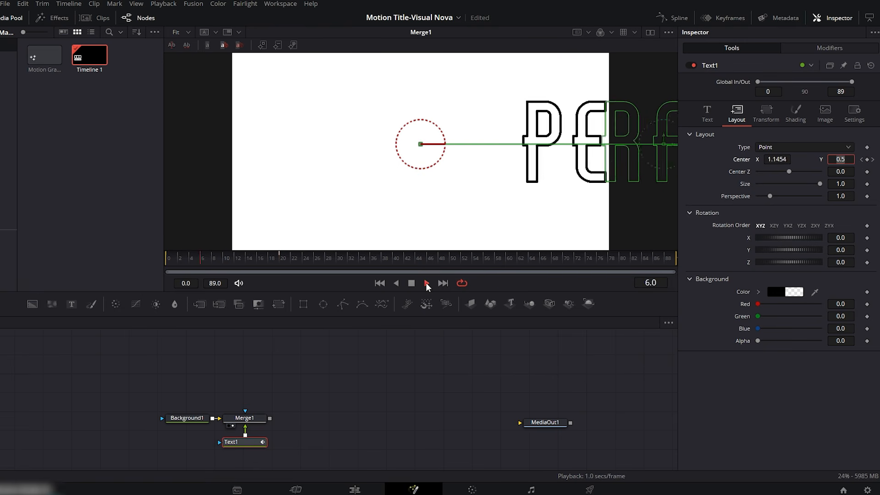
left_click(411, 283)
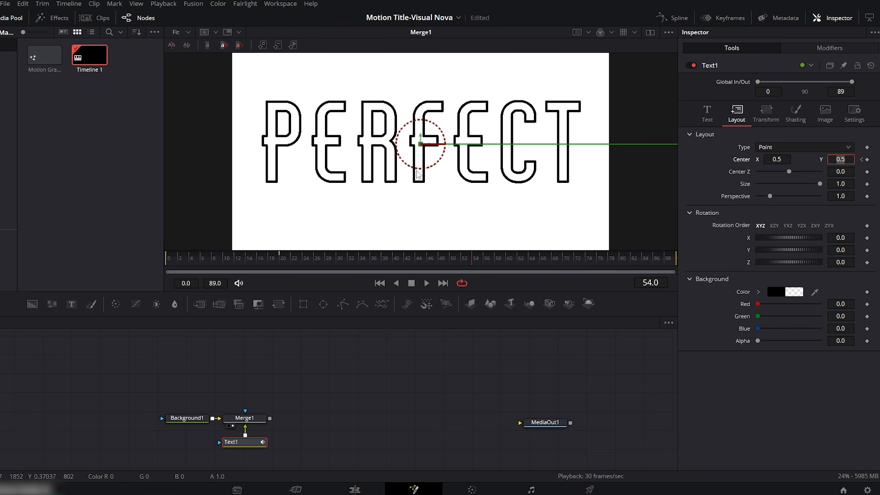
Smooth both keyframes of the text's Displacement spline and lengthen their handles toward each other for a stronger ease
left_click(674, 19)
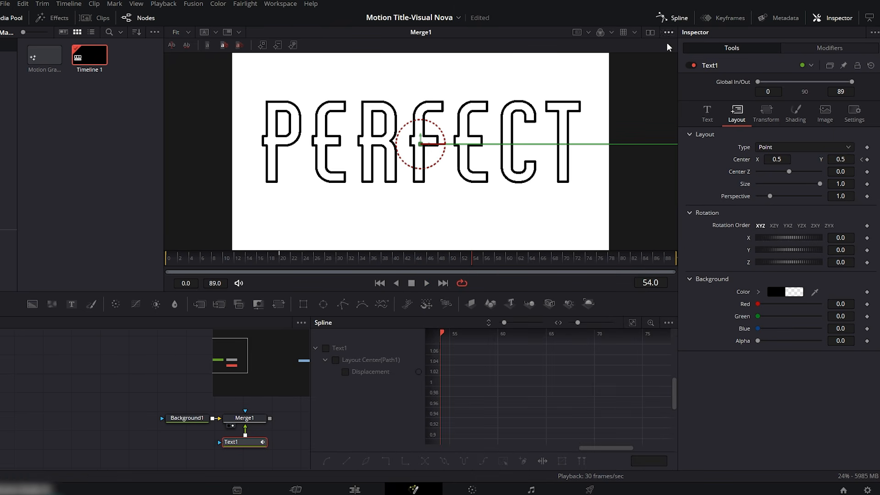
left_click(326, 350)
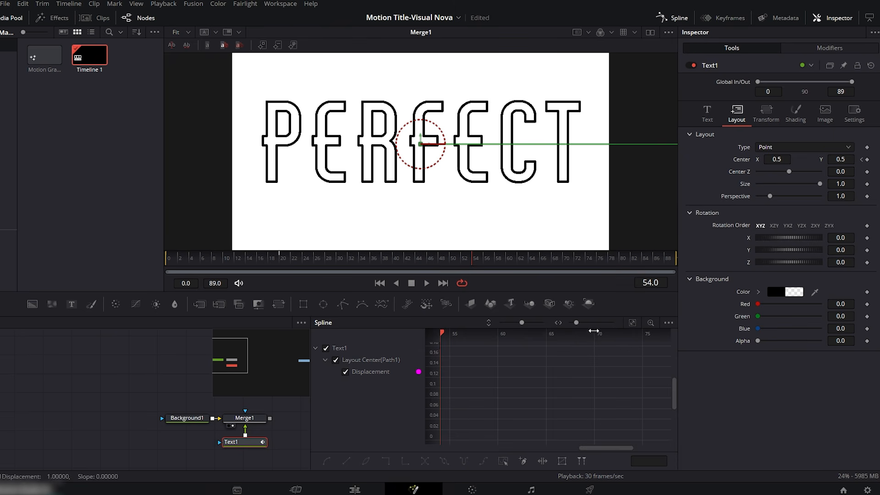
left_click(632, 324)
left_click_drag(660, 344, 446, 439)
key("s")
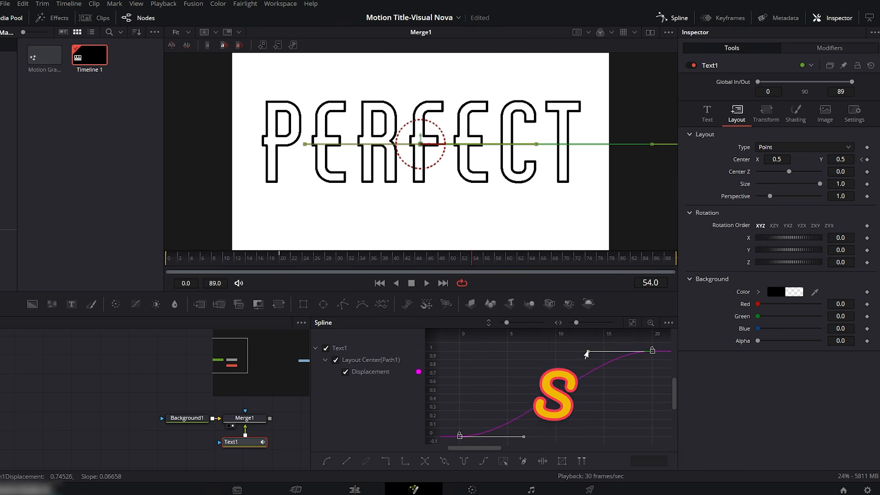
left_click_drag(588, 351, 509, 351)
left_click_drag(523, 437, 554, 437)
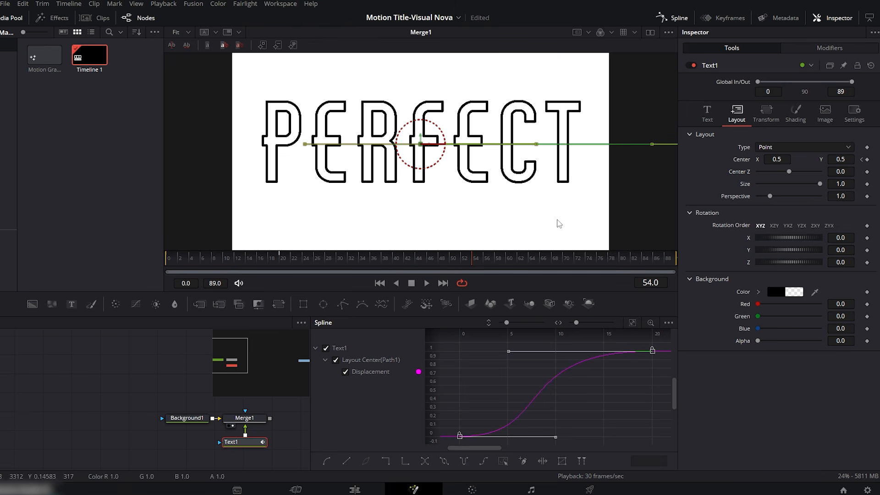
left_click(672, 19)
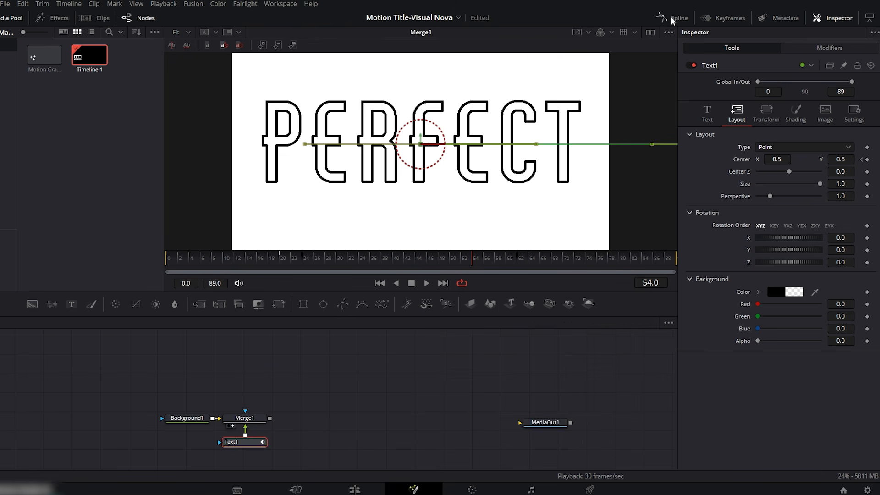
Enable motion blur on the text node and play the animation from frame 0
left_click(854, 113)
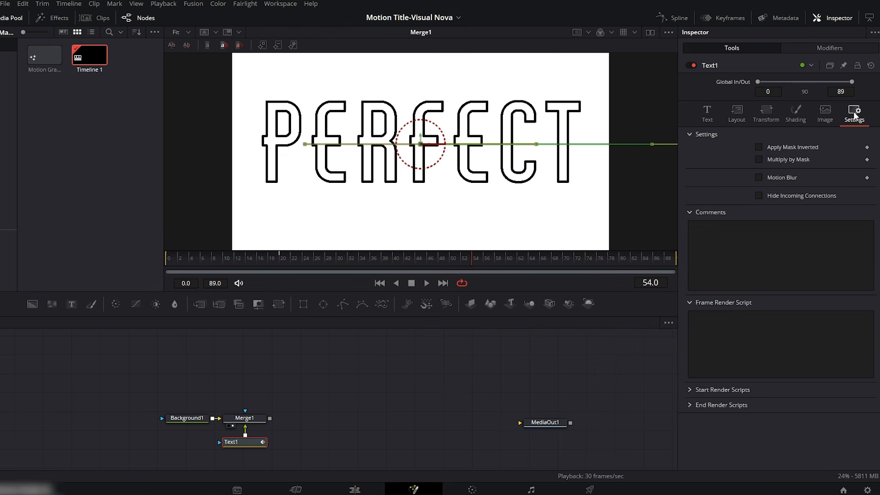
left_click(760, 179)
left_click_drag(273, 258, 166, 258)
left_click(425, 283)
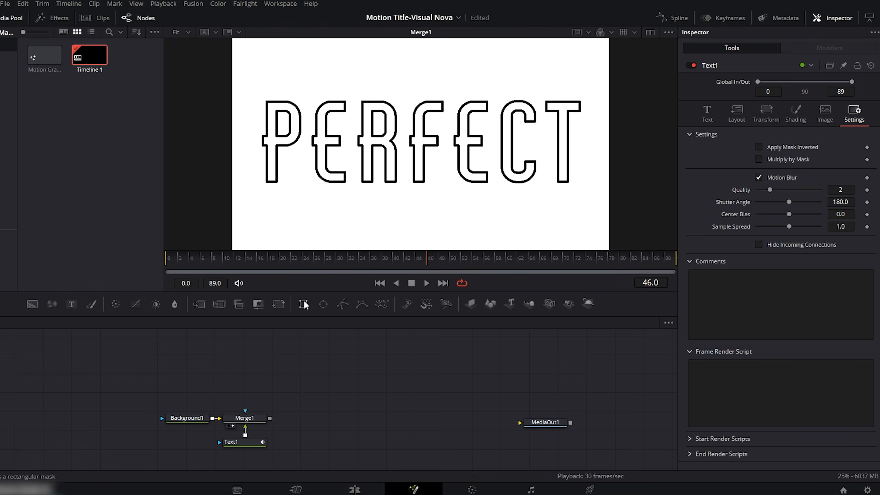
Mask Merge1 with an inverted rectangle, width 1.0 and height about 0.134, centred at Y 0.513 to cut a band through the text
left_click_drag(303, 304, 246, 349)
left_click_drag(221, 386, 254, 390)
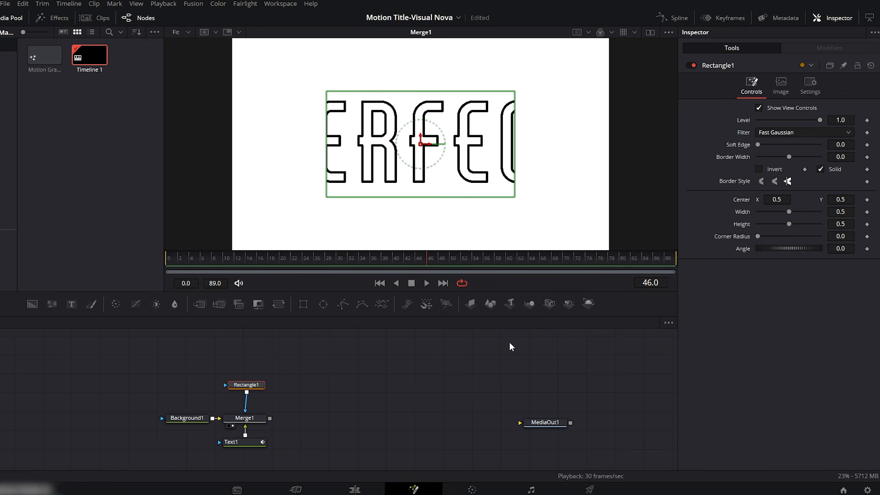
left_click(758, 169)
left_click_drag(438, 92, 438, 131)
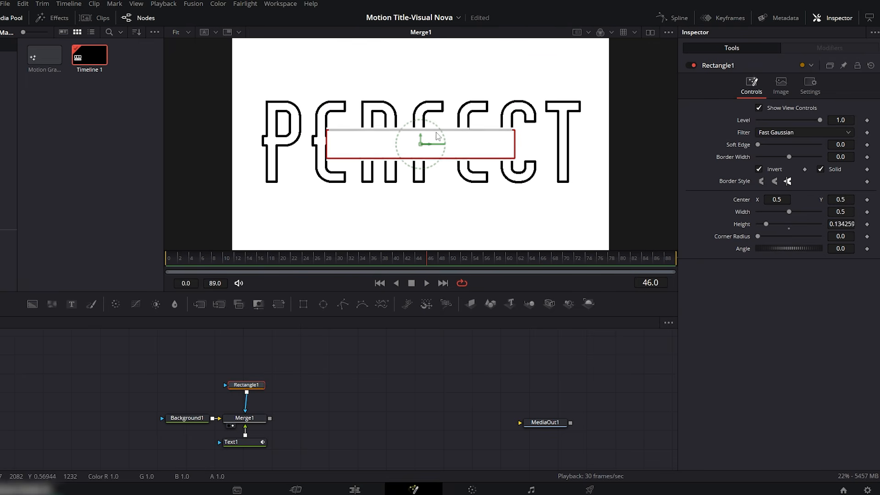
left_click_drag(789, 212, 850, 201)
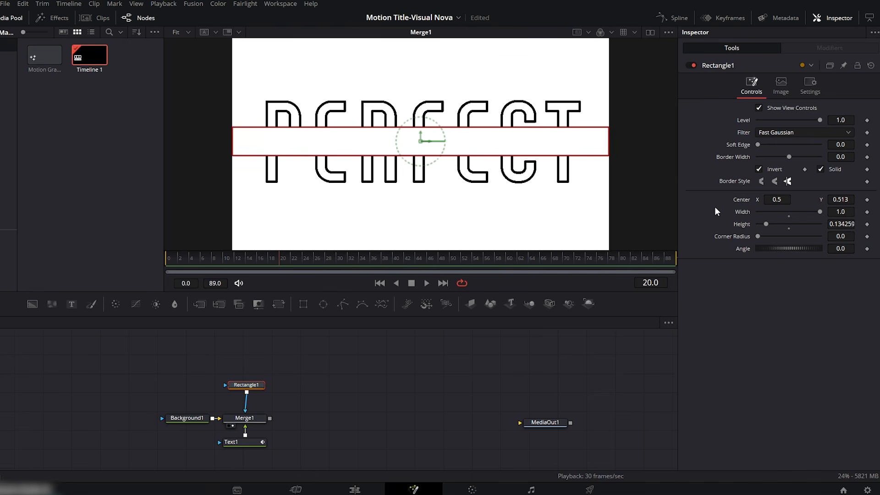
Keyframe the rectangle mask's Center X at 1.506 on frame 20 and 0.5 on frame 30 so the band slides in
left_click_drag(771, 201, 781, 201)
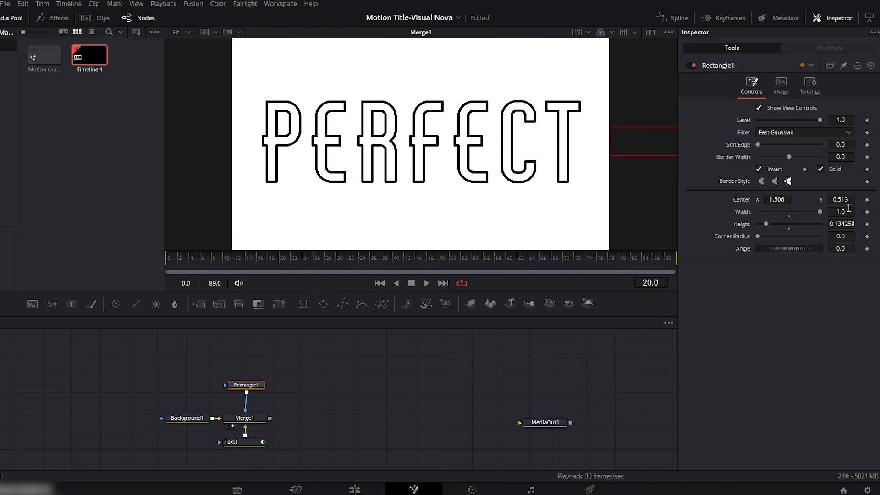
left_click(867, 200)
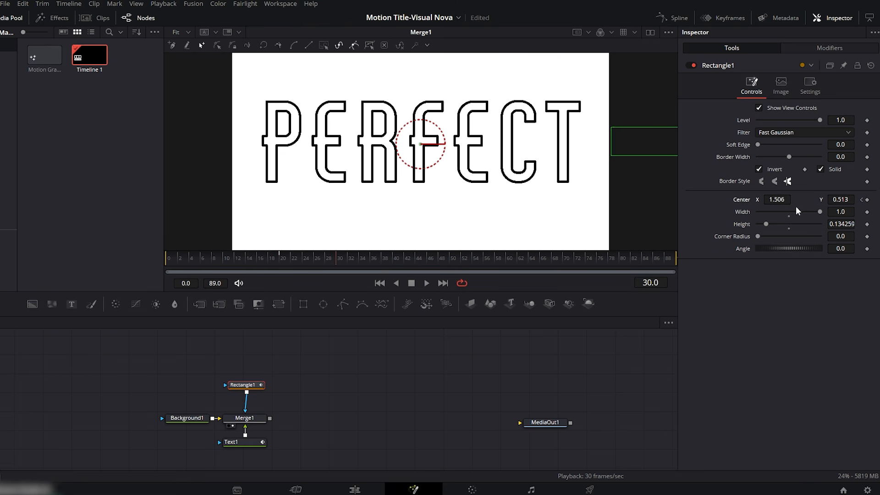
left_click(779, 201)
type("0.5")
key("Tab")
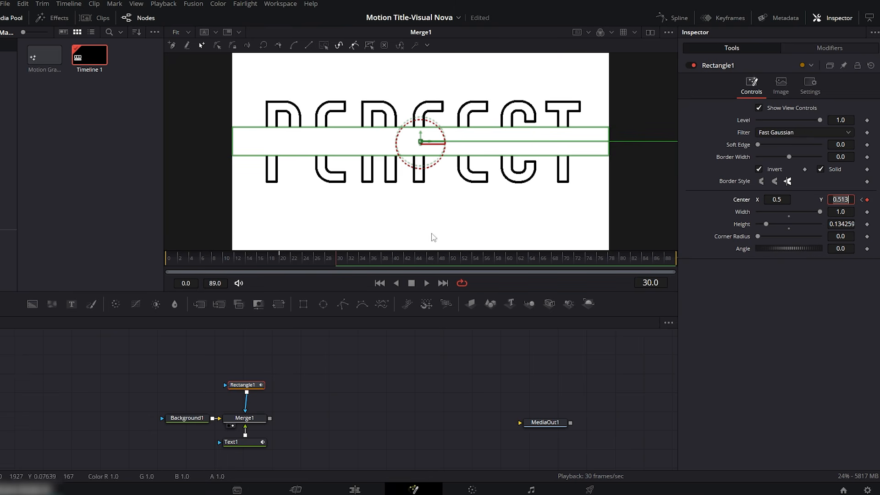
Fit the rectangle mask's Displacement spline in view, smooth both of its keyframes, and close the spline editor
left_click(673, 17)
left_click(668, 322)
left_click(623, 334)
left_click(632, 323)
left_click_drag(660, 343, 450, 442)
key("s")
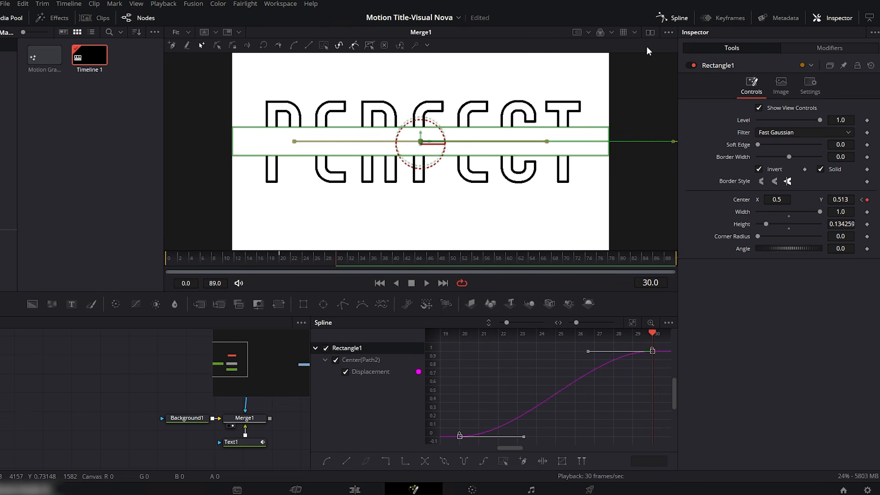
left_click(674, 18)
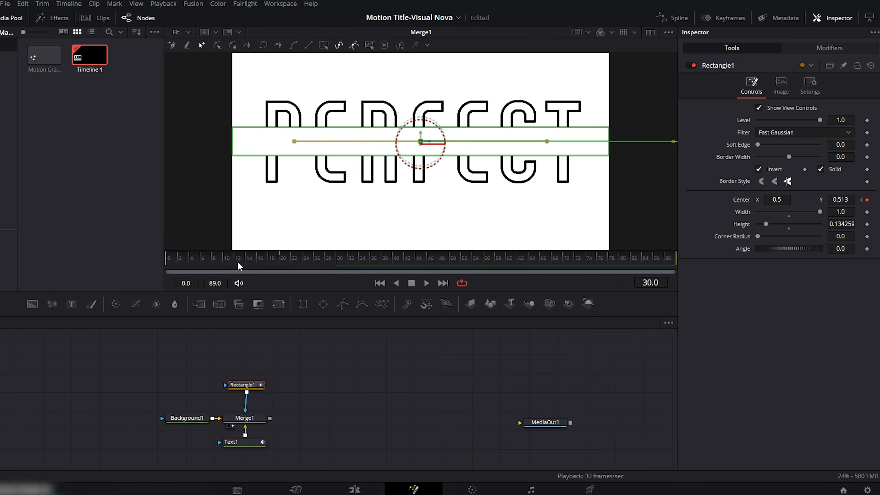
Play the animation from frame 0 to check the mask cutting through the text, and stop playback
left_click_drag(237, 261, 180, 260)
left_click(380, 283)
left_click(427, 284)
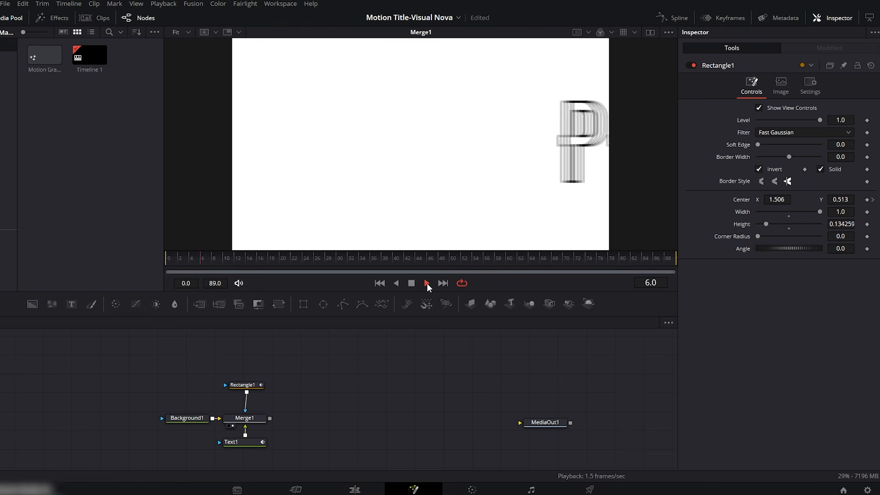
left_click(412, 284)
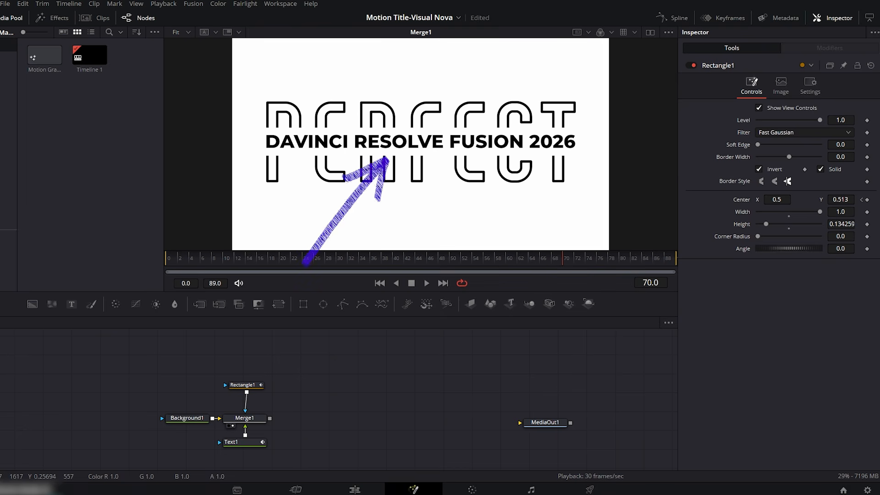
Shift the existing node group aside, add a second text node merged over Merge1's output, and view Merge2
left_click_drag(257, 419, 173, 400)
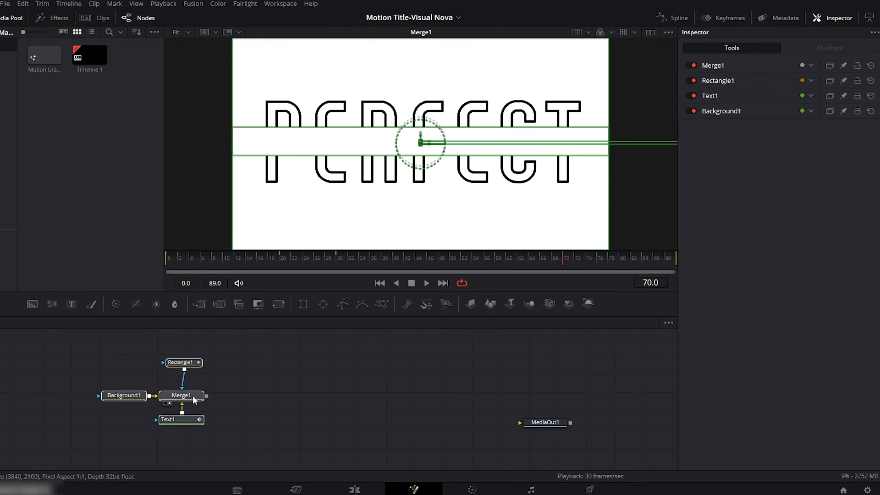
left_click_drag(73, 303, 284, 386)
left_click_drag(241, 370, 187, 397)
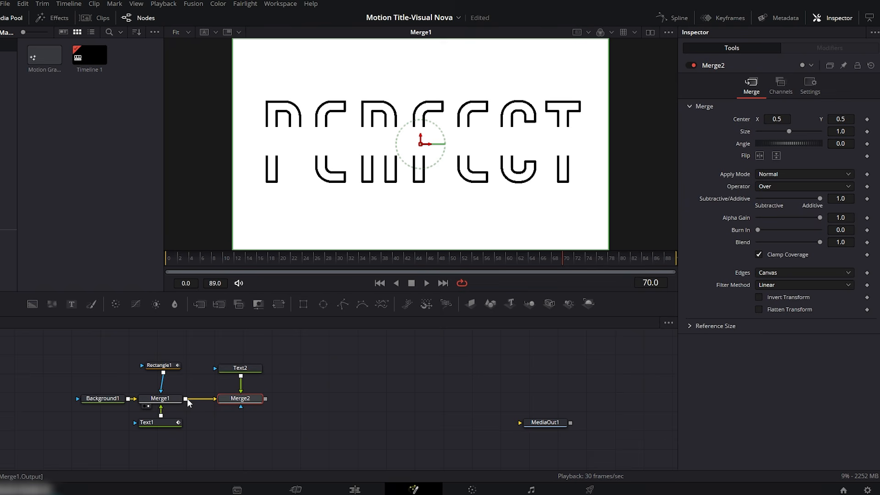
left_click(228, 406)
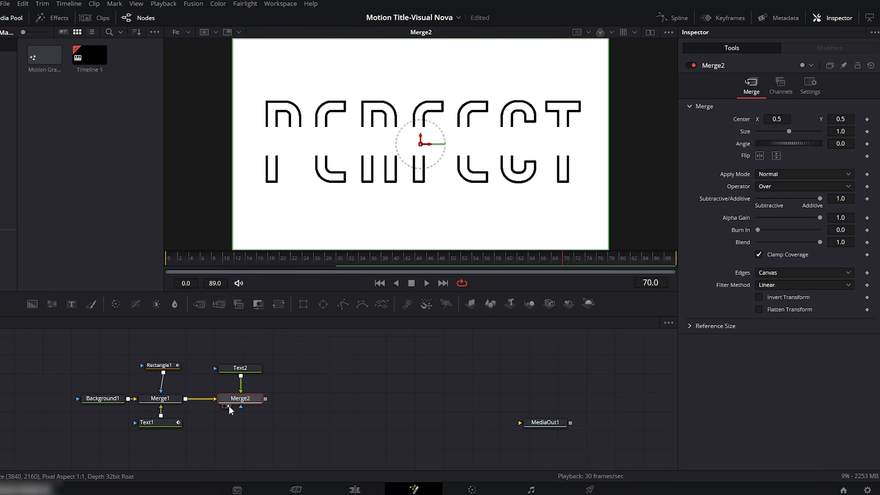
Enter DAVINCI RESOLVE FUSION 2026 in the second text node and set its color to black (#000000)
left_click(246, 371)
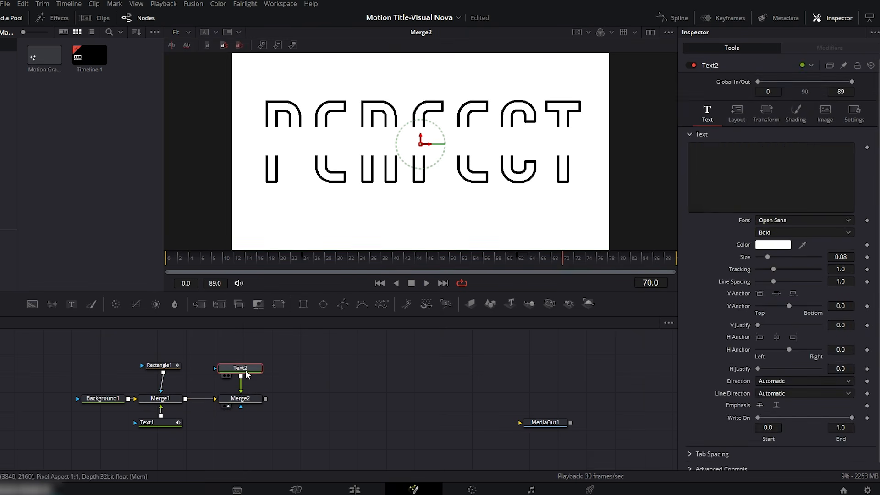
left_click(728, 152)
type("DAVINCI RESOLVE")
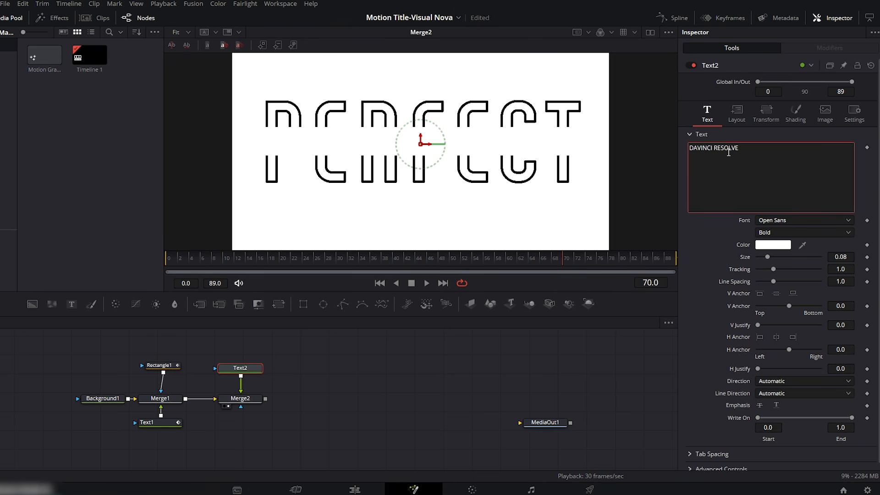
type(" FUSION 2026")
left_click(773, 245)
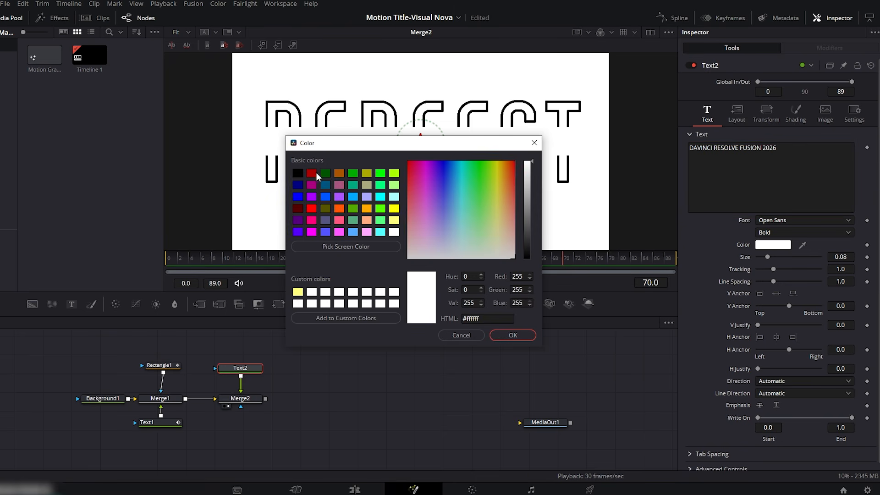
left_click(299, 173)
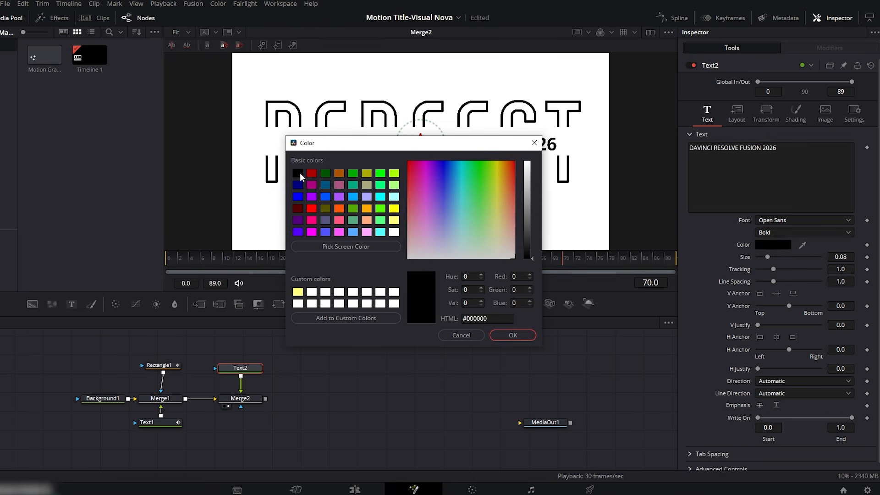
left_click(513, 336)
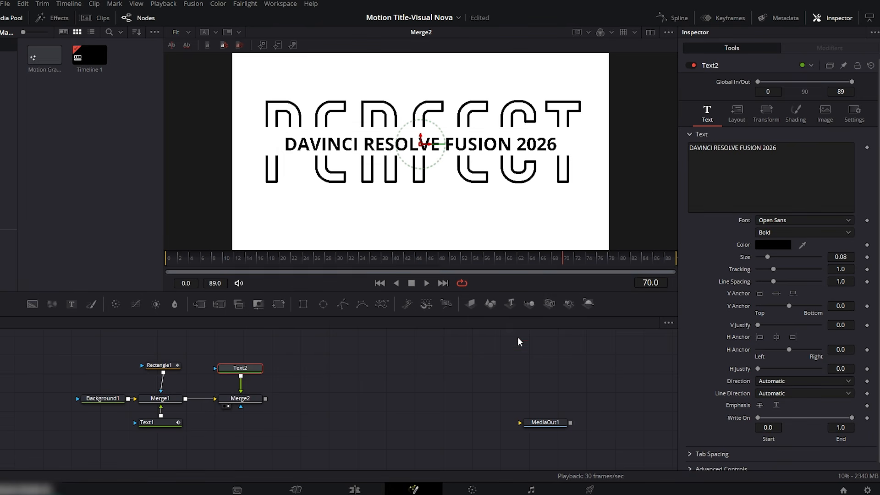
Set the second text to Montserrat ExtraBold at size 0.0758 and center it in the cut-out band at about X 0.505, Y 0.516
left_click(782, 221)
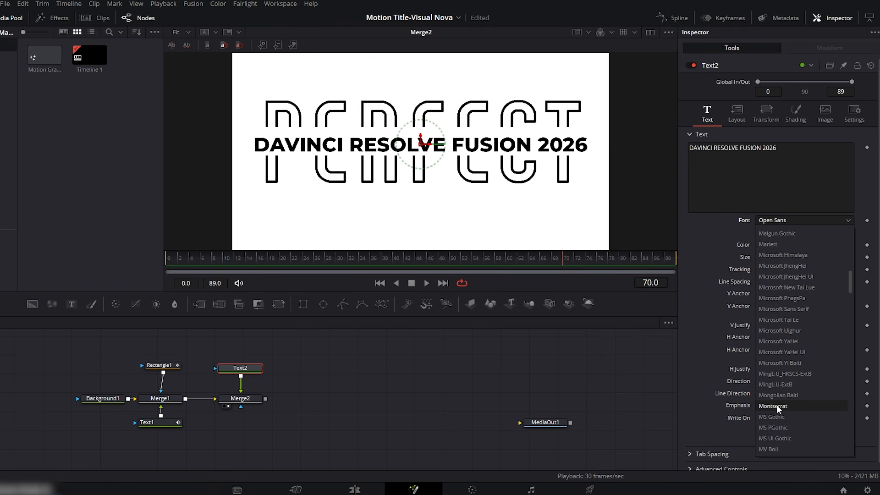
left_click(777, 406)
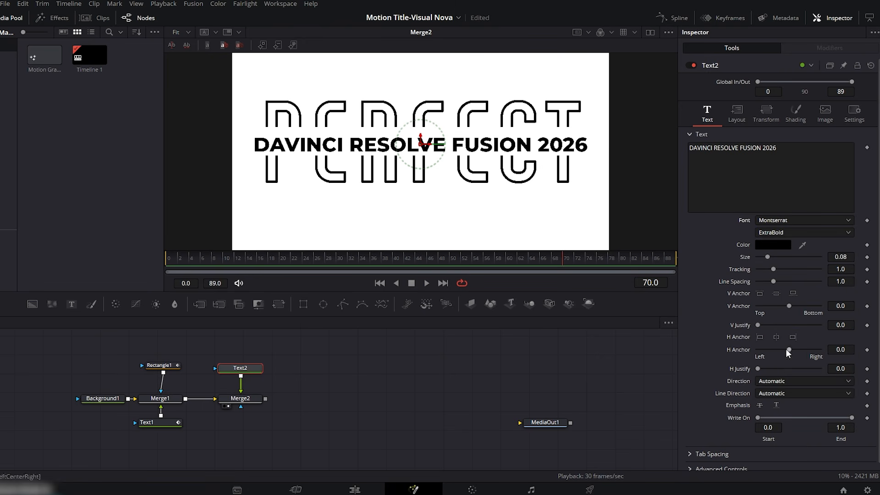
left_click_drag(841, 257, 816, 257)
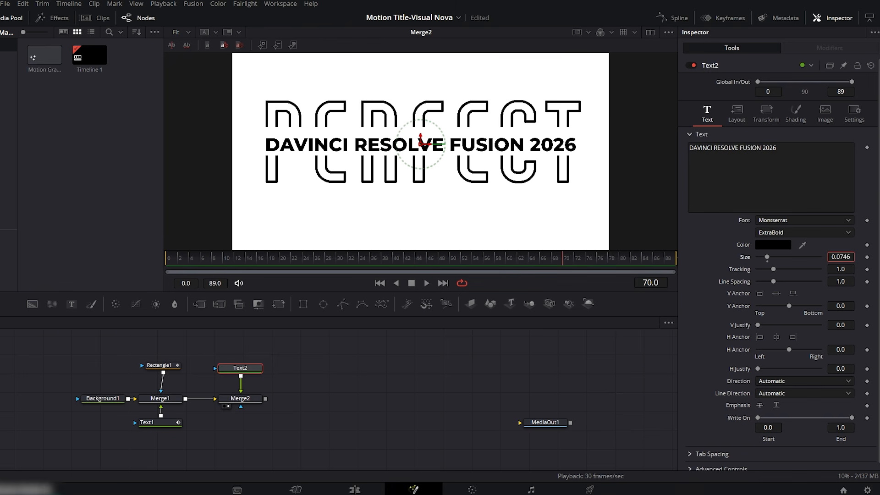
left_click_drag(421, 135, 421, 133)
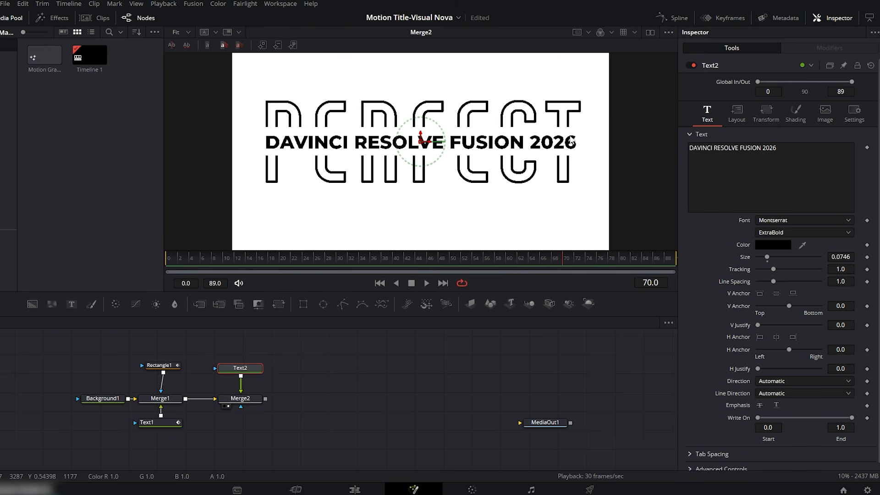
left_click_drag(840, 257, 846, 257)
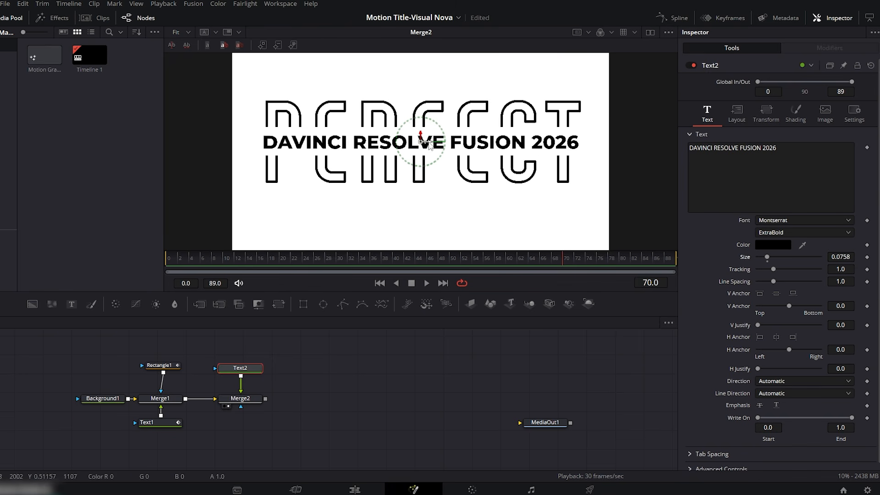
left_click_drag(432, 144, 432, 142)
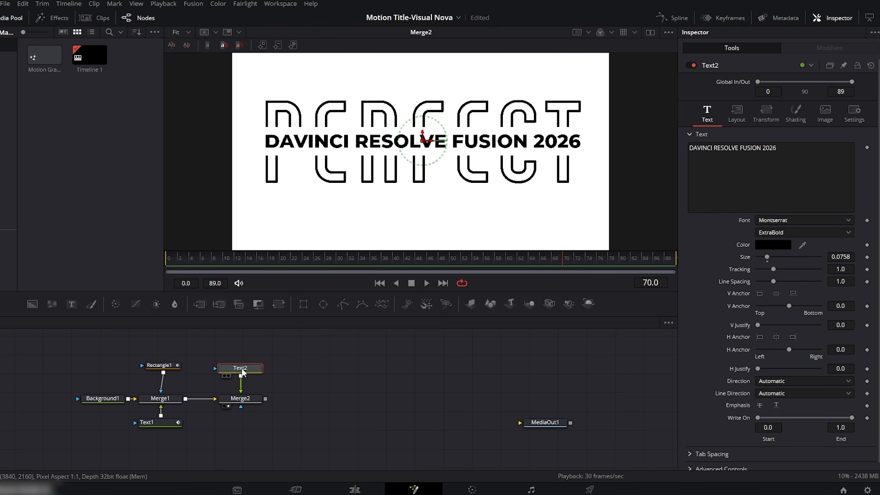
Keyframe the second text's layout Center X at about 1.424 on frame 30 and 0.5 on frame 40 so it slides in
left_click_drag(345, 259, 336, 258)
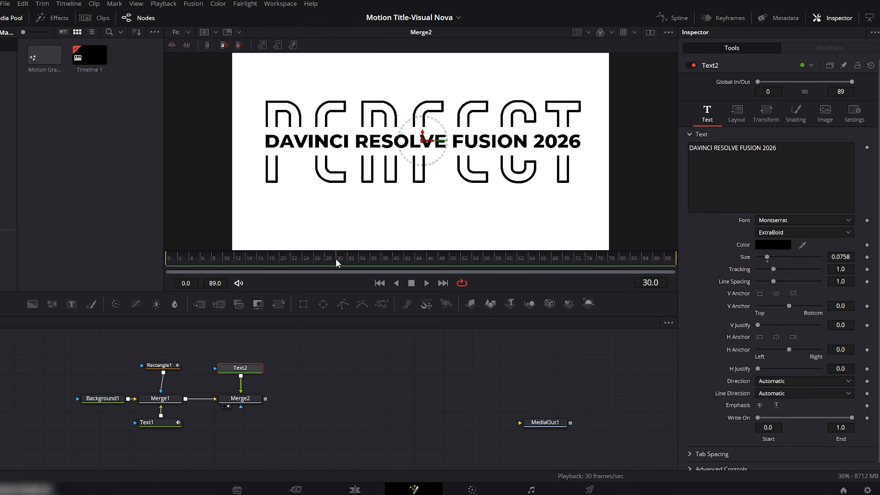
left_click(741, 114)
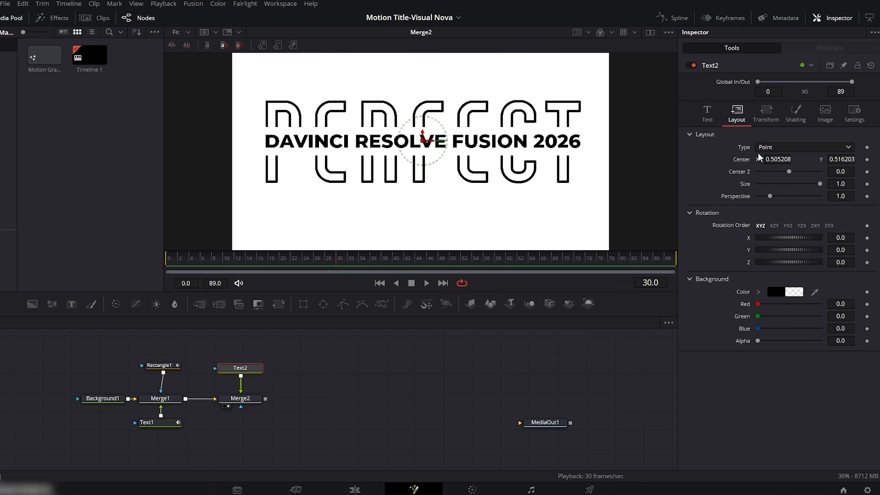
left_click_drag(768, 161, 850, 161)
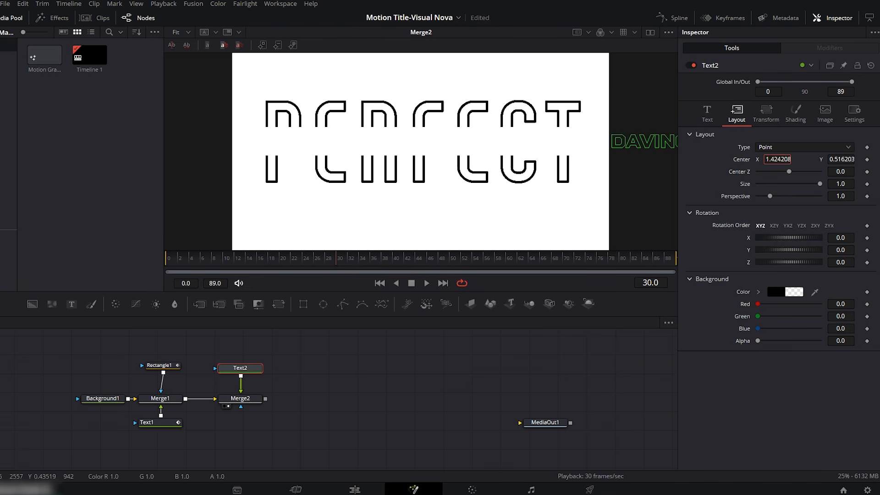
left_click(866, 160)
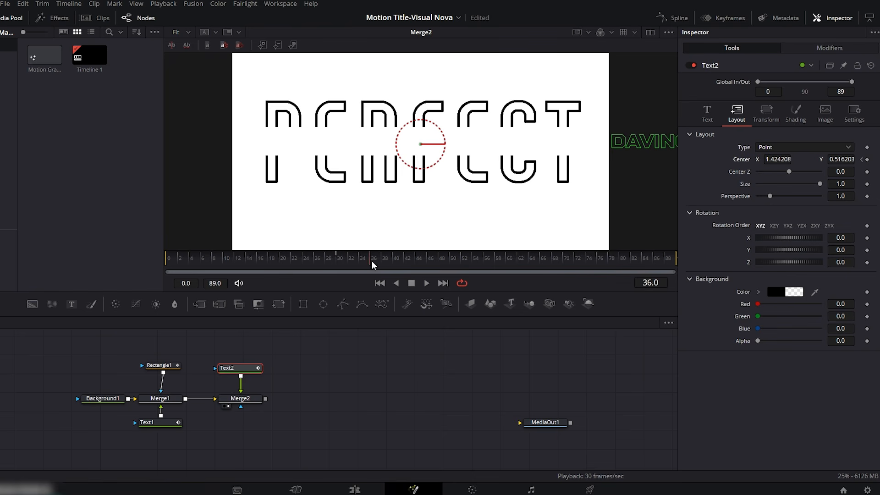
left_click_drag(369, 264, 394, 263)
left_click(774, 158)
type("0.5")
key("Tab")
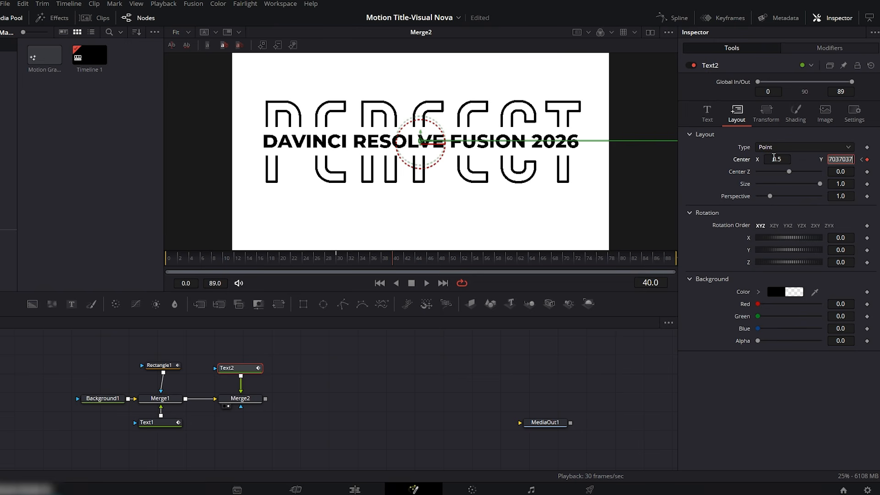
Fit the second text's Displacement spline in view and smooth both of its keyframes
left_click(676, 18)
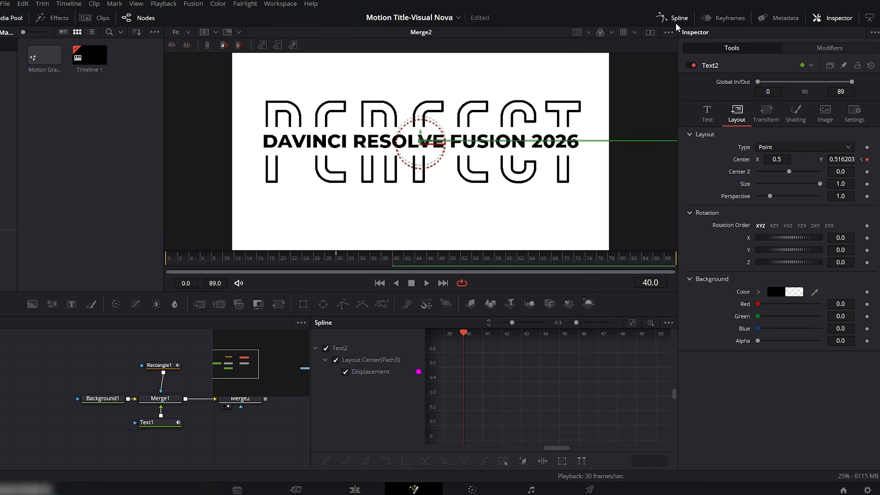
left_click(632, 322)
left_click_drag(660, 348, 448, 449)
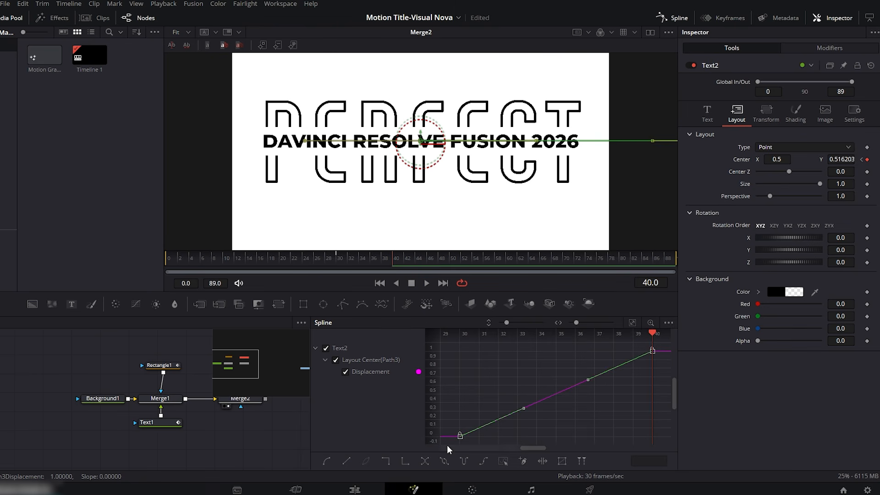
key("shift+s")
Play the whole title animation from frame 0 to check the second text sliding into the band
left_click_drag(381, 261, 148, 262)
left_click(427, 284)
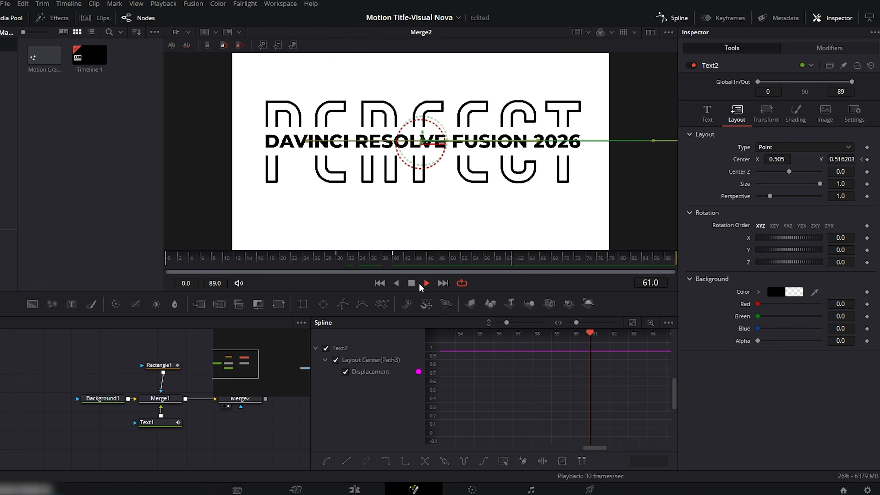
left_click(426, 284)
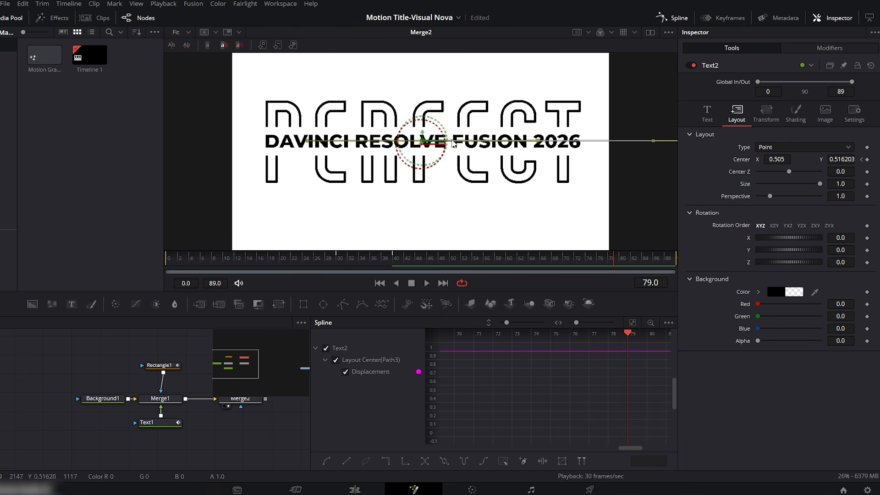
Close the spline editor, move MediaOut1 in line with the node chain, and connect Merge2's output to it
left_click(677, 18)
left_click_drag(545, 424, 588, 401)
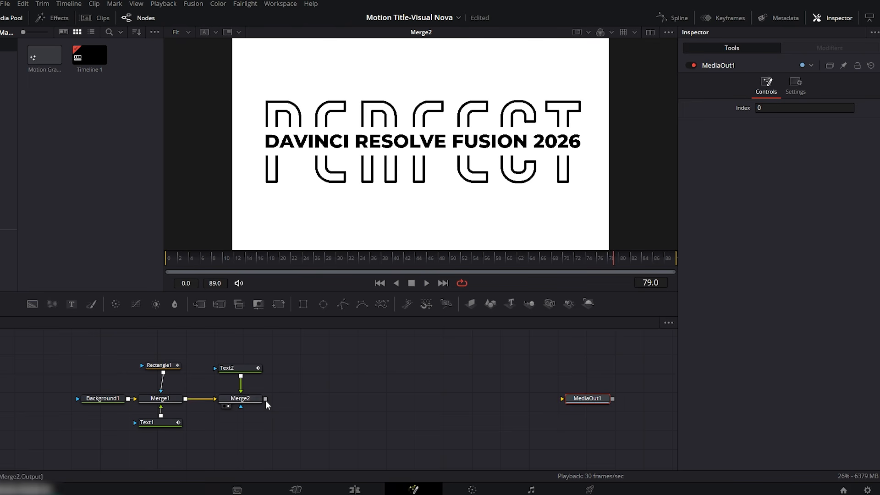
left_click_drag(265, 398, 571, 398)
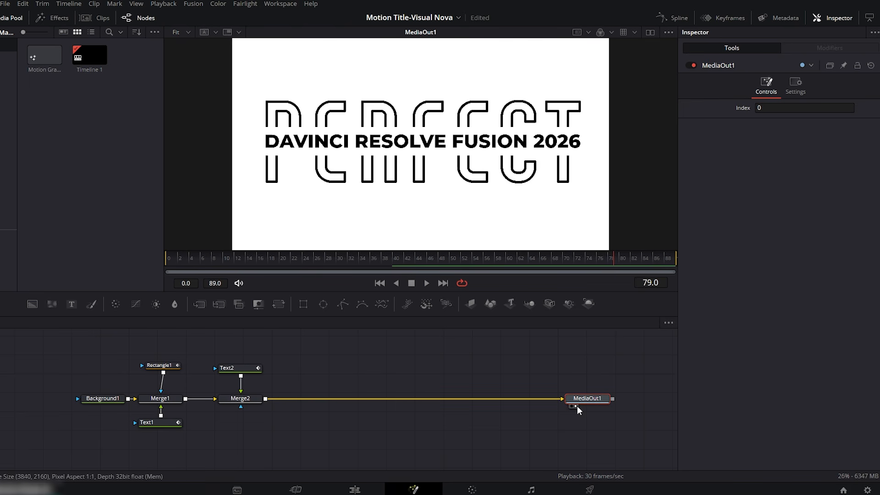
Rearrange the node chain to leave a wide gap between Background1 and Merge1, keeping the merges close to MediaOut1
left_click_drag(282, 352, 75, 433)
left_click_drag(237, 403, 466, 400)
left_click_drag(335, 401, 84, 400)
left_click(351, 362)
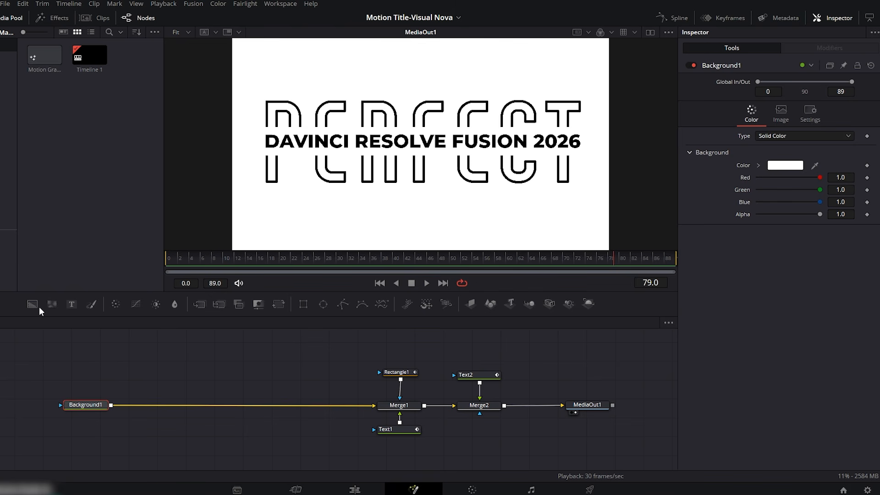
Add a second Background node merged over Background1's output and mask it with a B-Spline
left_click_drag(39, 306, 51, 326)
left_click_drag(147, 364, 110, 404)
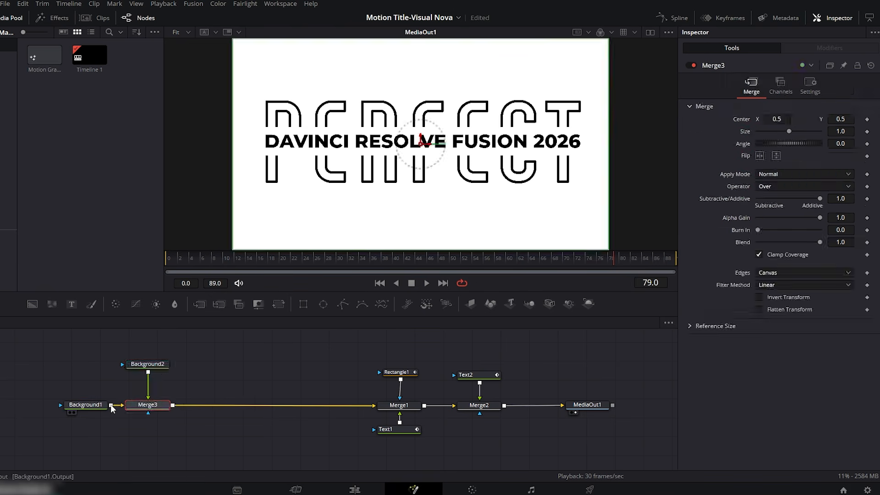
left_click_drag(360, 305, 138, 366)
left_click(75, 366)
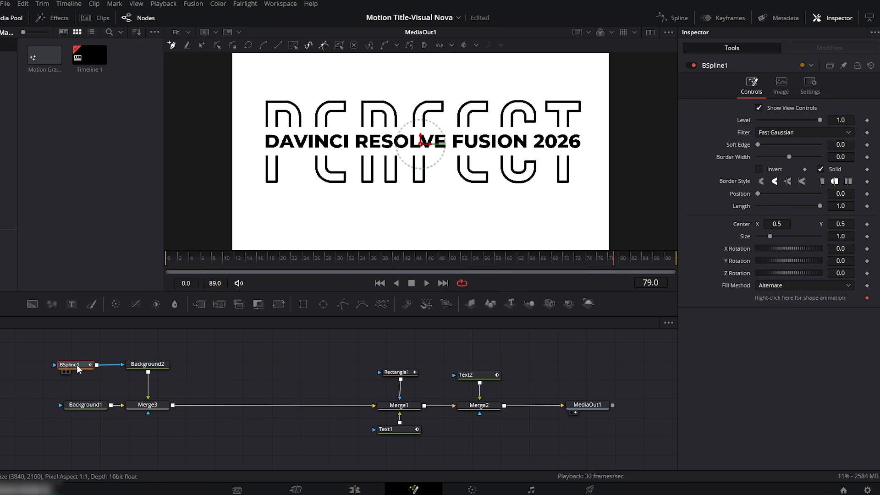
Draw a four-point S-shaped B-Spline from the frame's upper left to its lower right, with Border Width 0.048 and Soft Edge 0.0013
left_click(212, 60)
left_click(393, 84)
left_click(461, 197)
left_click(638, 230)
left_click_drag(463, 200, 457, 214)
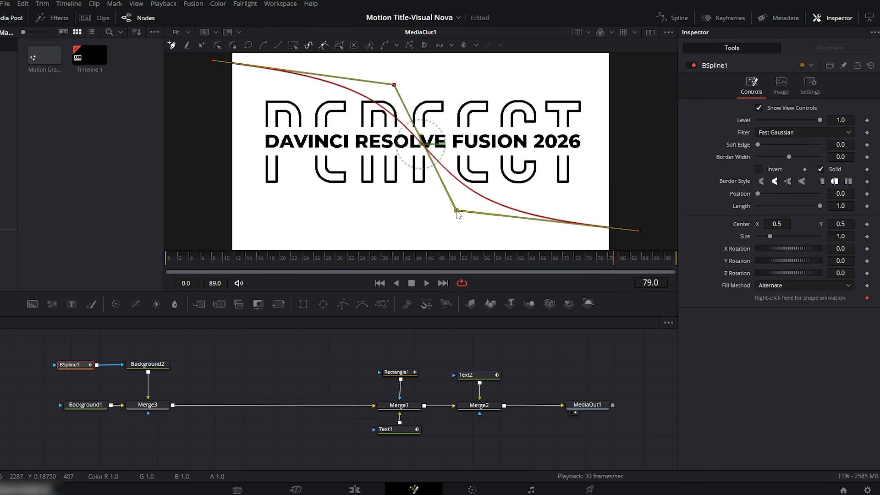
left_click(213, 62)
left_click_drag(212, 62, 206, 64)
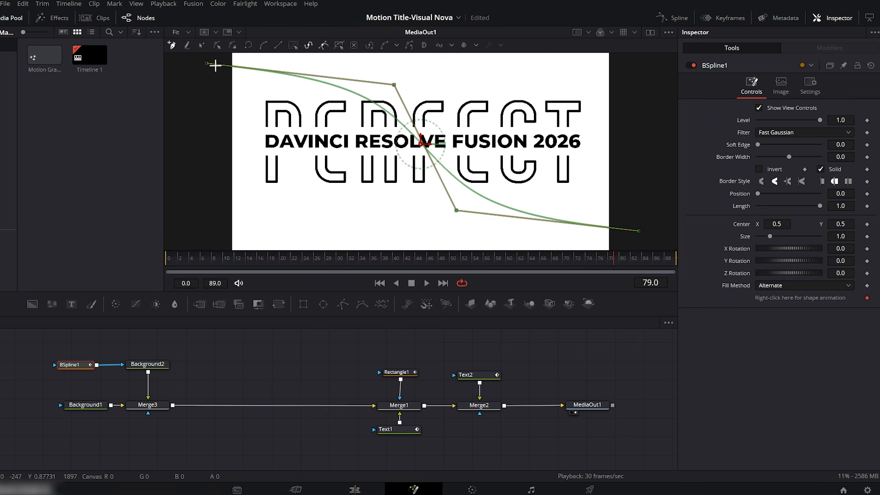
left_click_drag(788, 157, 839, 145)
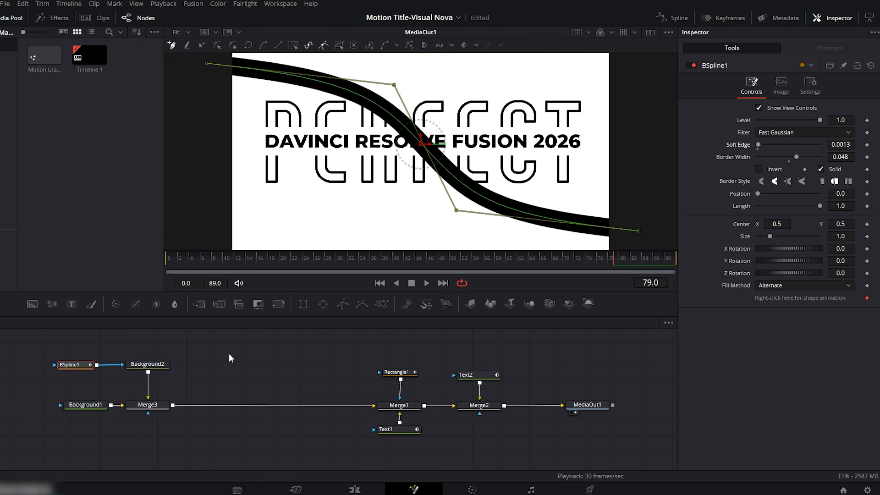
Change Background2 to a Gradient fill and set its first color stop to dark red #aa0000
left_click(151, 364)
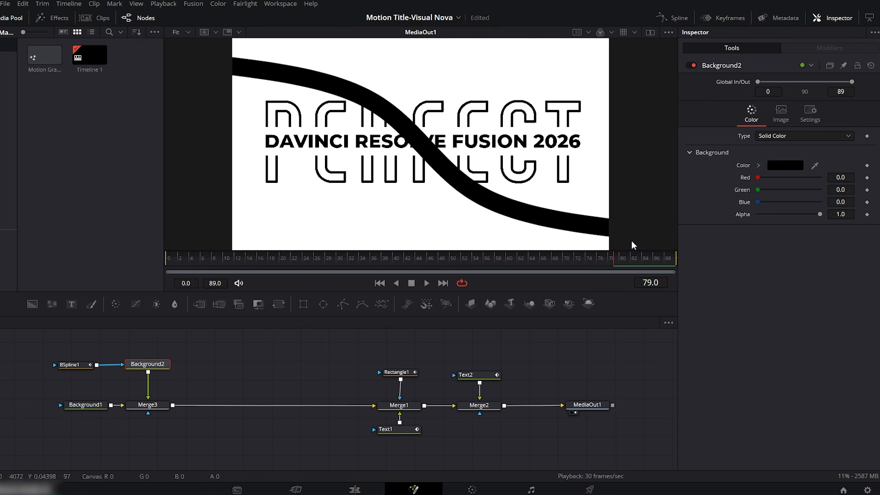
left_click(785, 136)
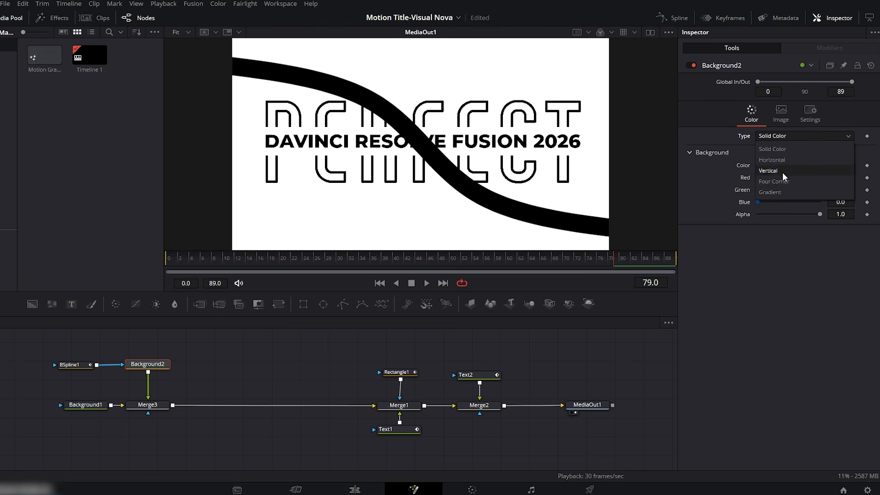
left_click(780, 191)
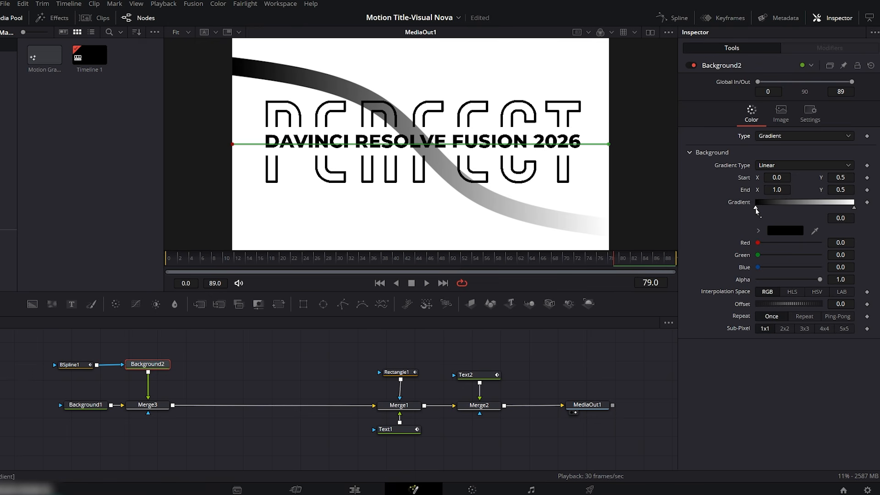
left_click(771, 230)
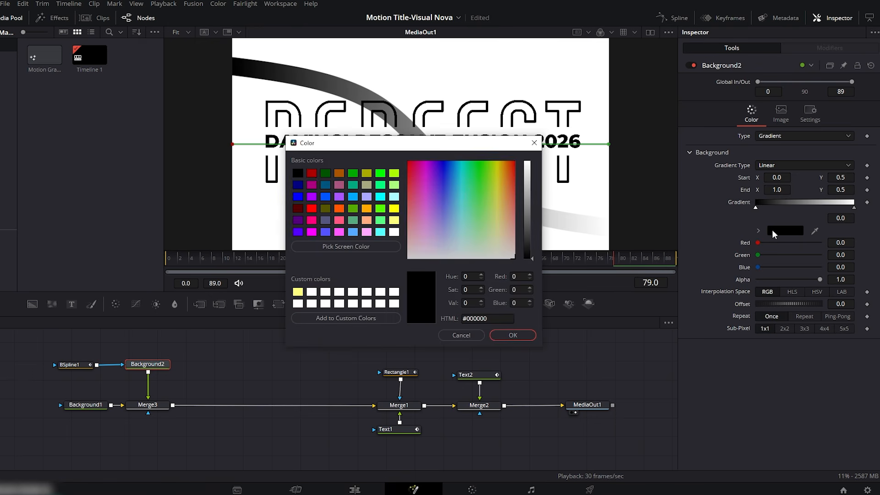
left_click(311, 173)
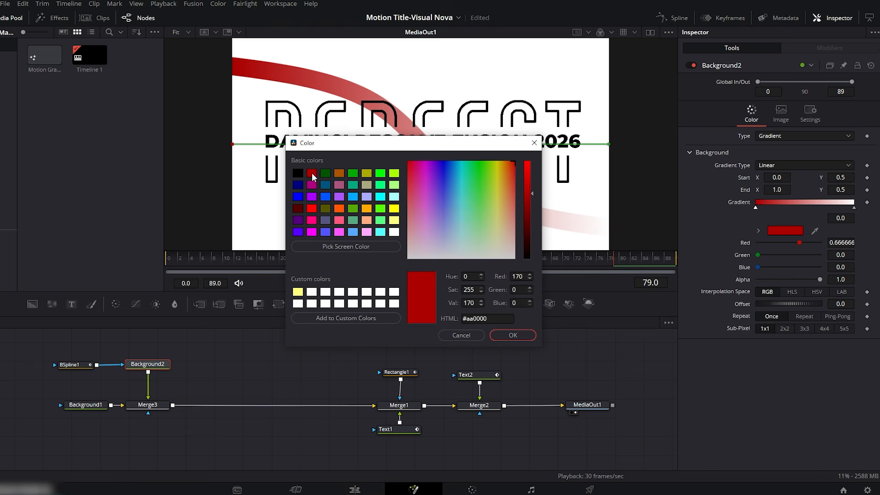
left_click(514, 334)
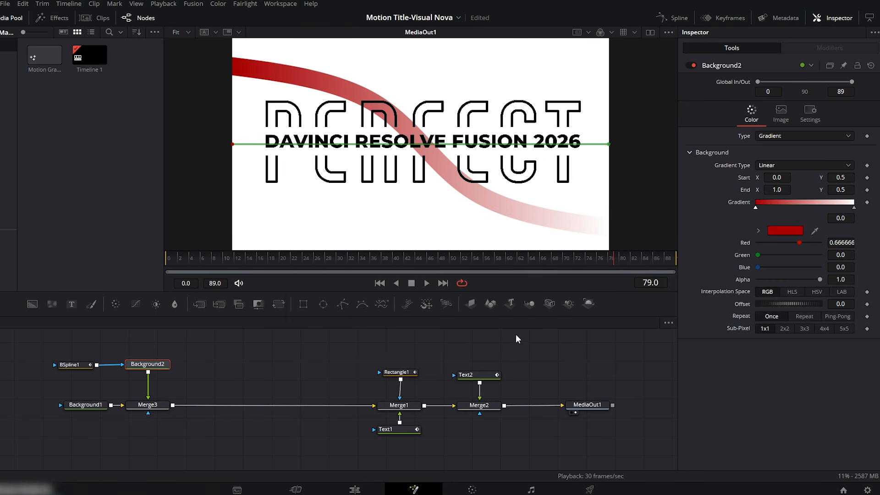
Add a middle stop at about 0.458 on Background2's gradient and color it orange #ba5d00
left_click(801, 207)
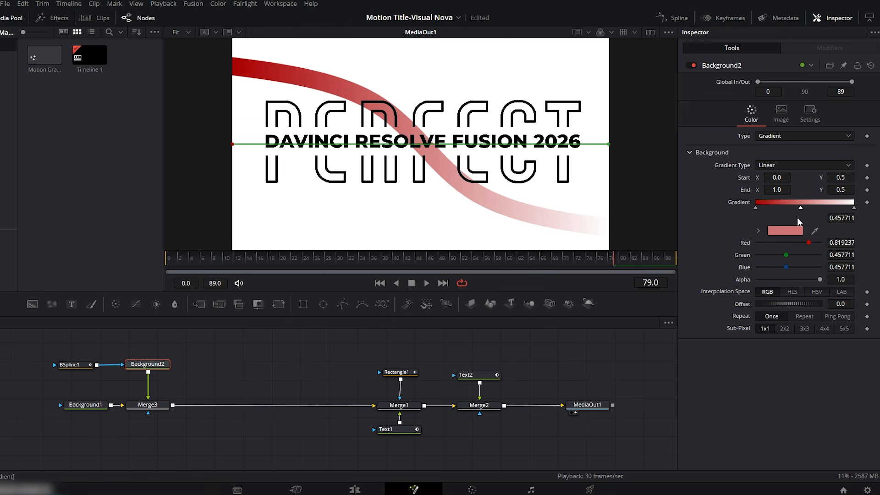
left_click(786, 230)
left_click(365, 173)
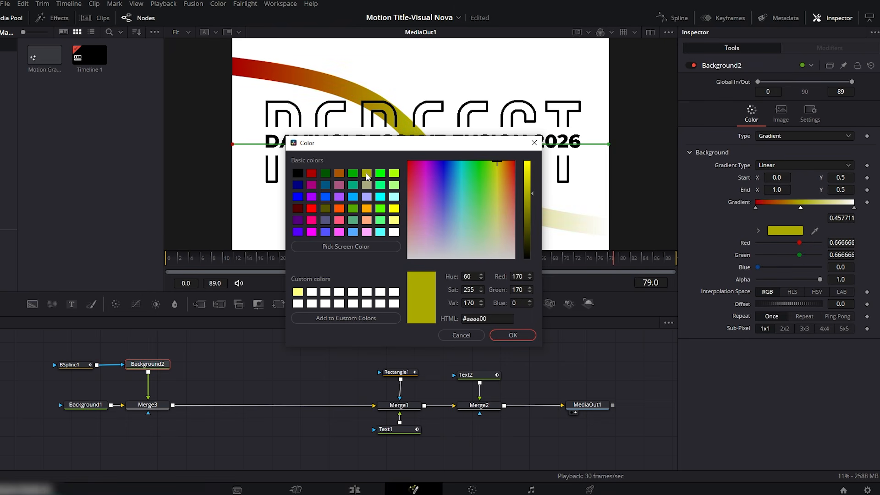
left_click(339, 173)
left_click_drag(340, 143, 321, 193)
left_click_drag(512, 238, 511, 238)
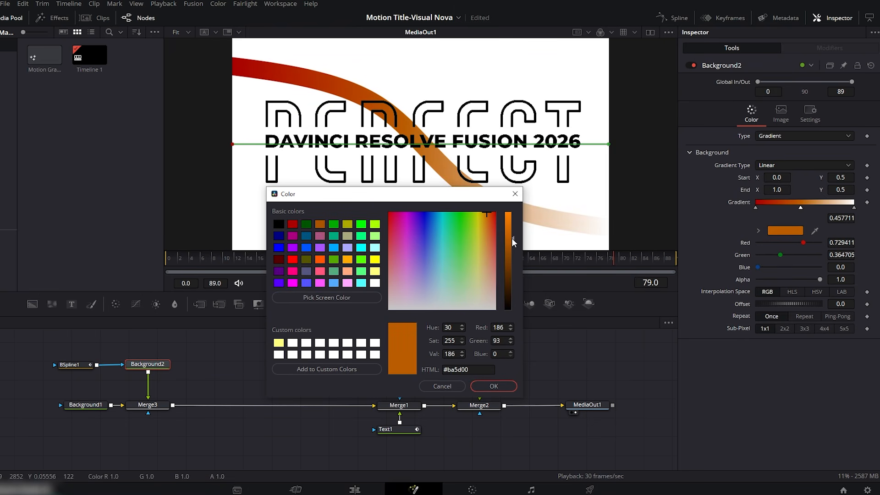
left_click(493, 386)
Color the gradient's end stop dark blue, move it slightly inward, and shift the orange middle stop to about 0.433
left_click(853, 207)
left_click(784, 230)
left_click(394, 209)
left_click_drag(349, 142, 281, 158)
left_click(230, 201)
left_click(232, 213)
left_click(232, 200)
left_click(446, 351)
mouse_move(804, 208)
left_mouse_down()
mouse_move(845, 208)
mouse_move(798, 209)
left_mouse_up()
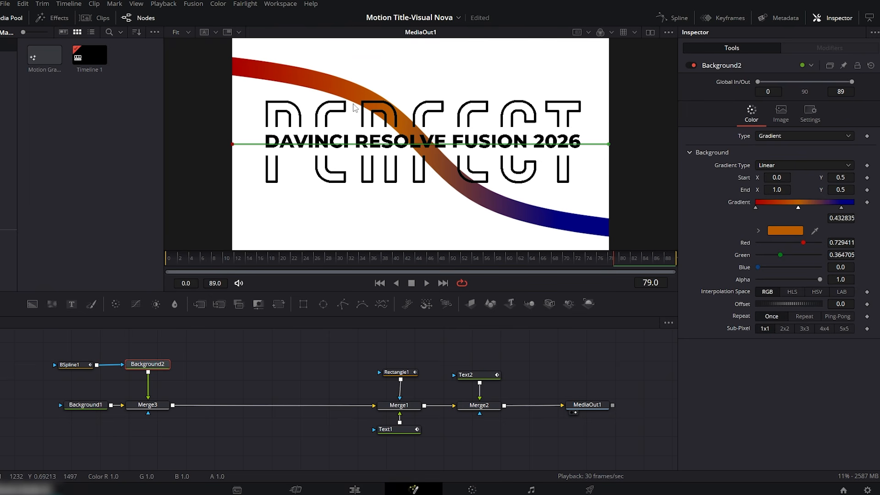
Keyframe the B-Spline stroke's Length at 0 on frame 40 and 1.0 on frame 50
left_click(73, 365)
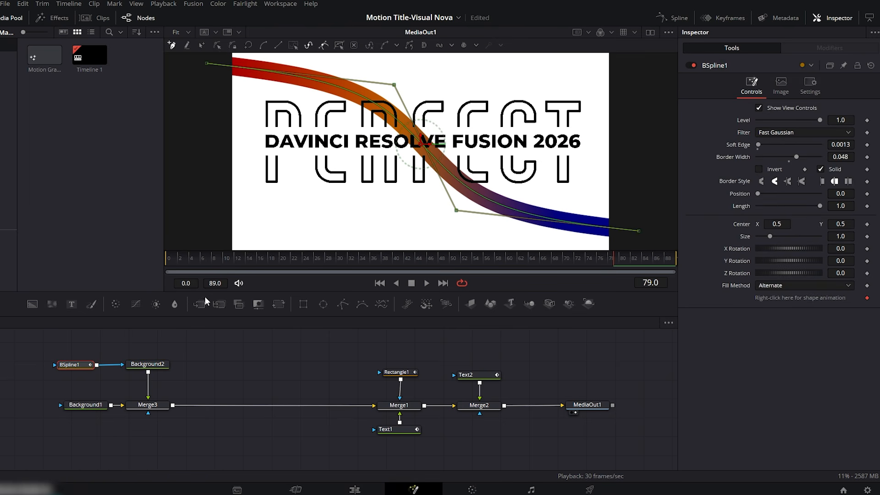
left_click_drag(200, 265, 395, 259)
left_click_drag(819, 206, 752, 202)
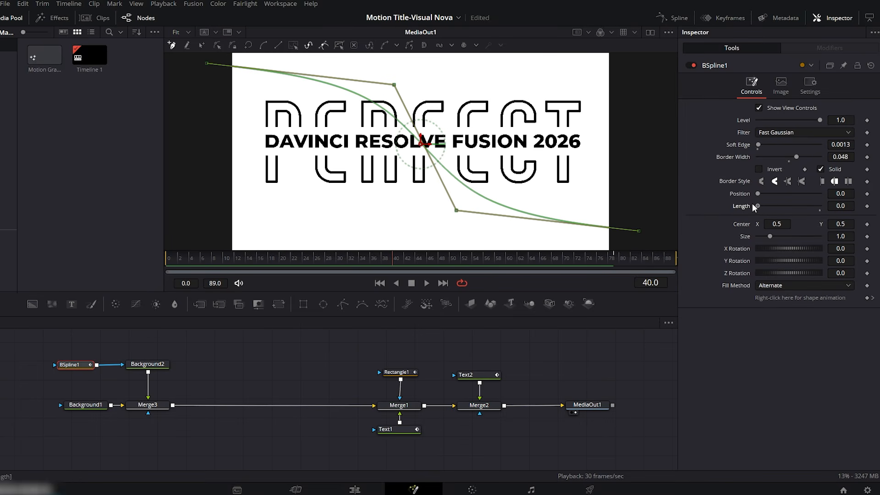
left_click(866, 206)
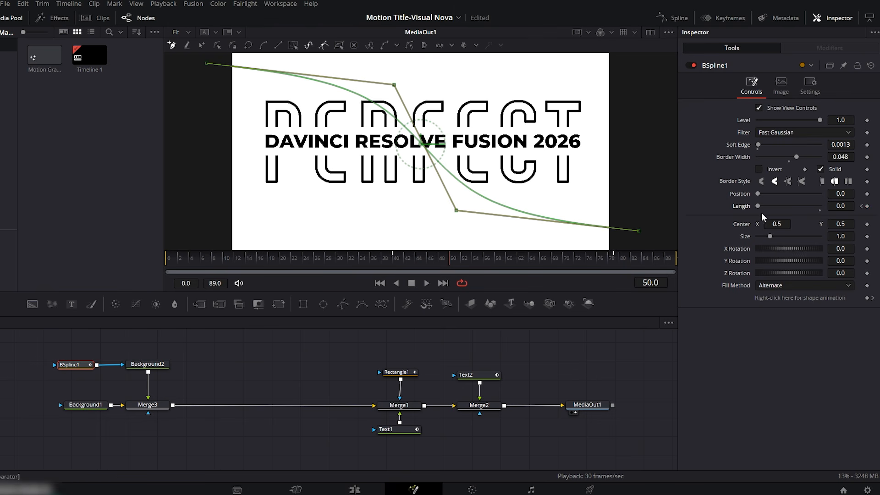
left_click_drag(757, 206, 823, 207)
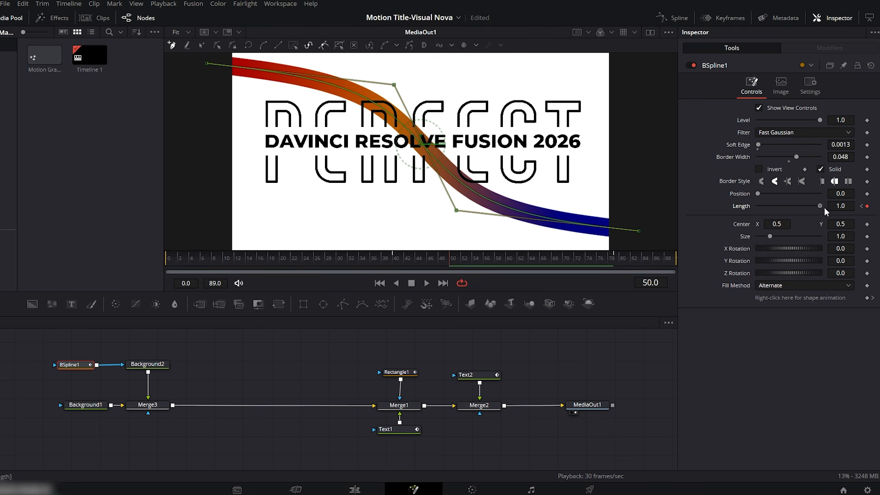
Keyframe the B-Spline stroke's Position at 0 on frame 55 and 1.0 on frame 60
left_click(477, 260)
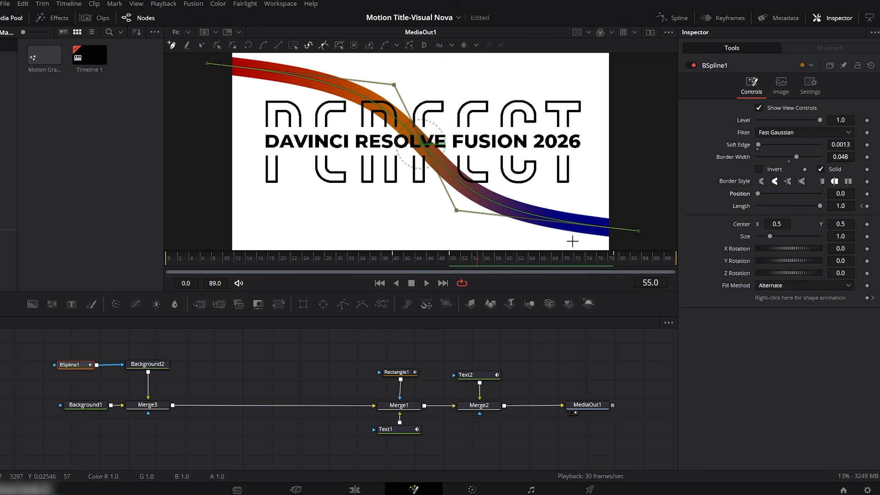
left_click(866, 194)
left_click(507, 258)
left_click_drag(759, 195, 833, 195)
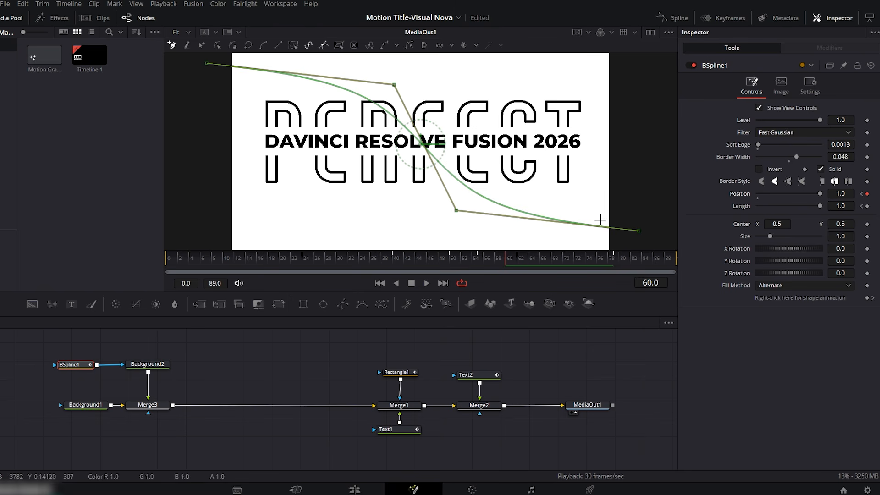
Play the animation from the first frame to check the gradient stroke drawing on and off
left_click_drag(507, 260, 156, 260)
left_click(426, 283)
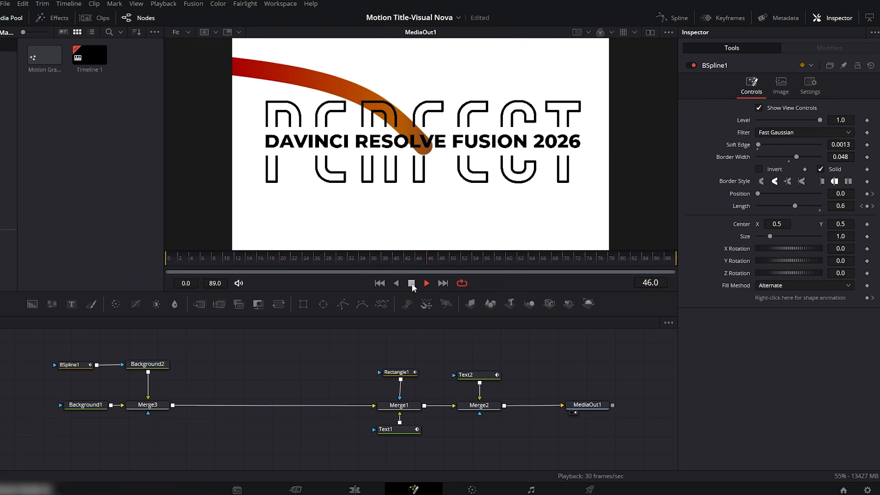
left_click(411, 284)
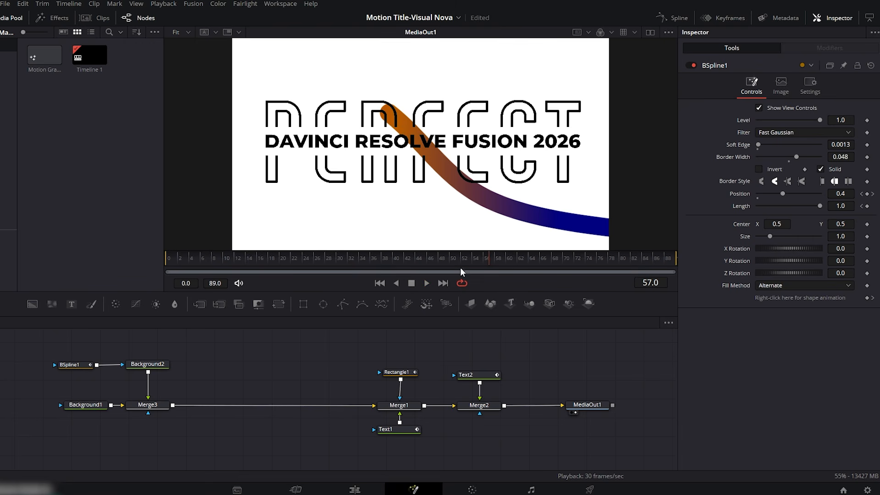
Go to frame 52 and thicken the BSpline1 stroke to a Border Width of 0.0769
left_click_drag(483, 262, 462, 262)
left_click(73, 365)
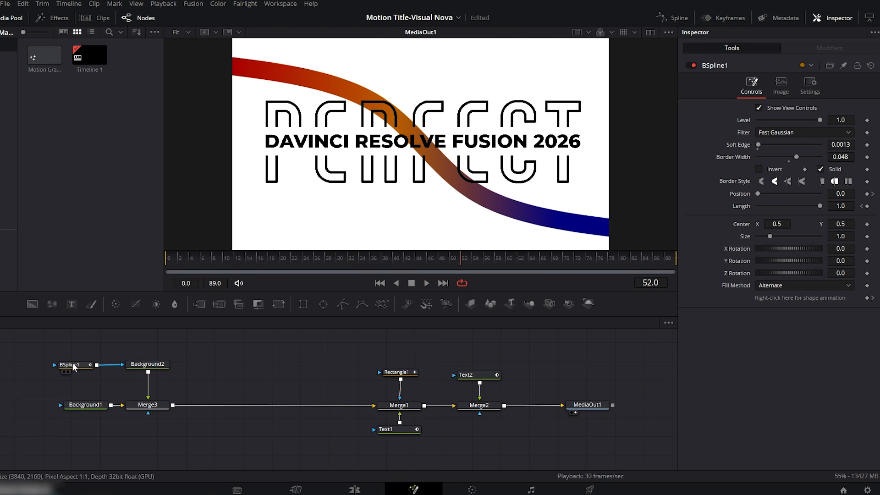
left_click_drag(796, 156, 801, 155)
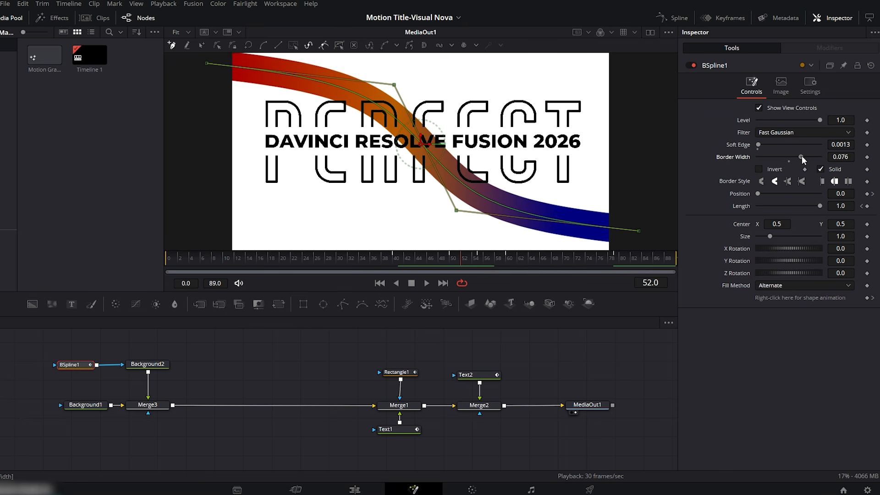
left_click_drag(831, 157, 834, 157)
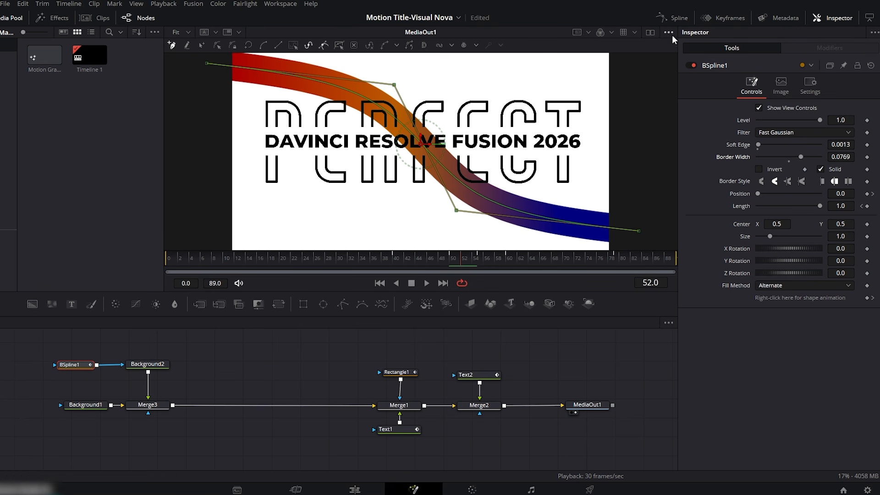
Smooth BSpline1's stroke animation keyframes in the spline editor, and close the editor
left_click(672, 18)
left_click(631, 322)
left_click(336, 369)
left_click(336, 360)
left_click(632, 322)
left_click(335, 371)
left_click(336, 361)
left_click(336, 360)
left_click(631, 322)
left_click_drag(663, 343, 461, 443)
key("shift+s")
left_click(682, 18)
Add a third Background merged between Merge3 and Merge1, and mask it with a new B-Spline
left_click_drag(32, 304, 161, 332)
left_click_drag(211, 361, 210, 361)
left_click_drag(216, 382, 173, 405)
left_click_drag(212, 343, 210, 417)
left_click_drag(210, 363, 267, 363)
left_click(268, 362)
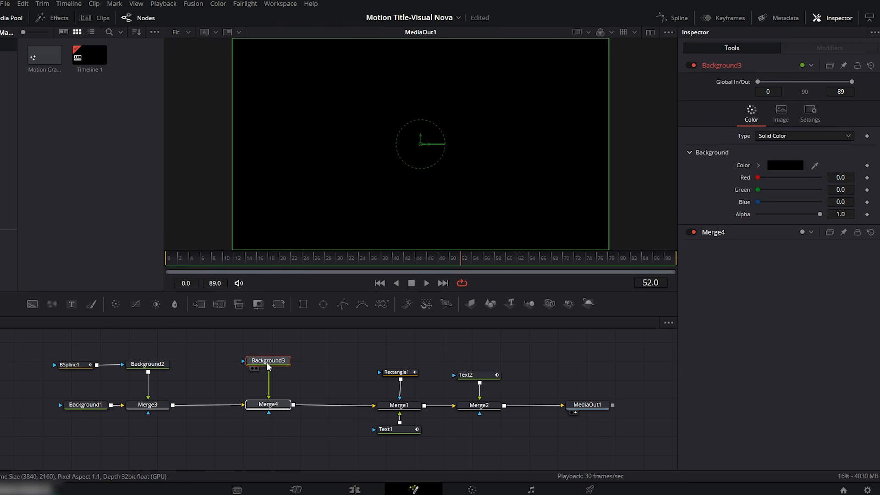
left_click_drag(202, 360, 200, 362)
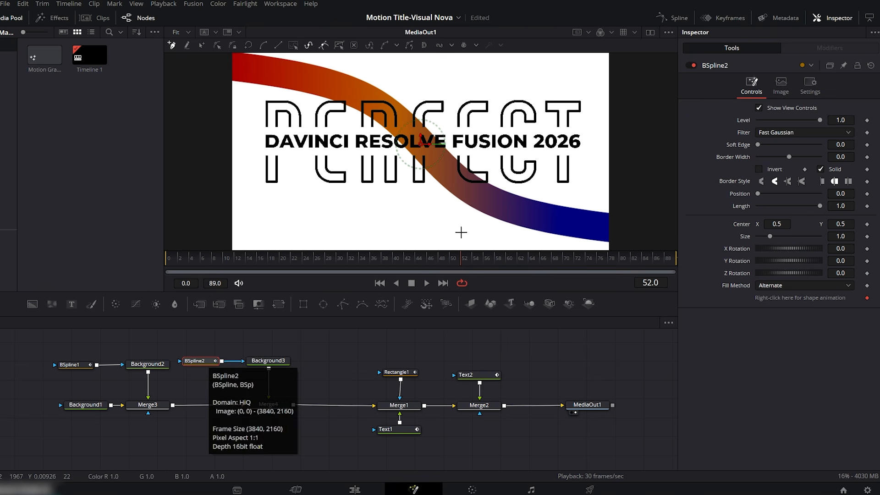
Draw a ten-point zigzag B-Spline across the full width of the title and set its Border Width to 0.08
left_click(623, 178)
left_click(572, 95)
left_click(520, 191)
left_click(458, 89)
left_click(414, 192)
left_click(354, 88)
left_click(325, 192)
left_click(278, 84)
left_click(259, 172)
left_click(219, 100)
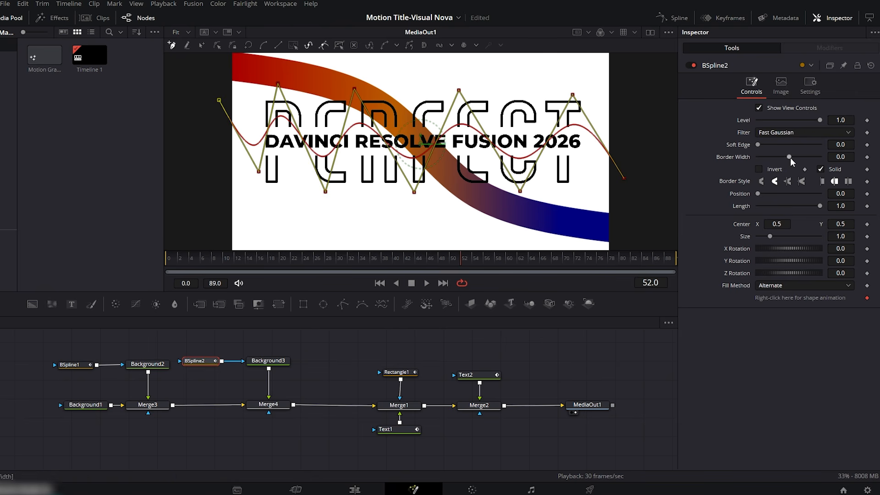
left_click_drag(788, 157, 790, 158)
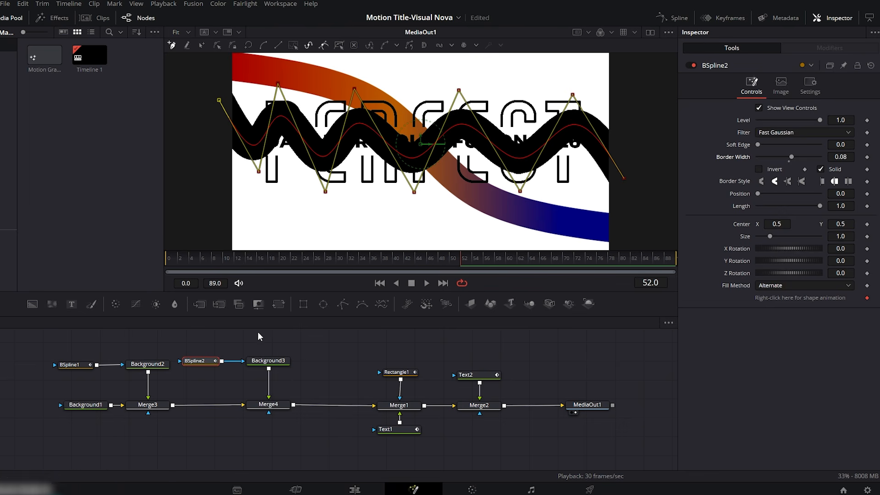
Change Background3 from solid color to Gradient and color the gradient's first stop a darkened red based on #aa0000
left_click(268, 361)
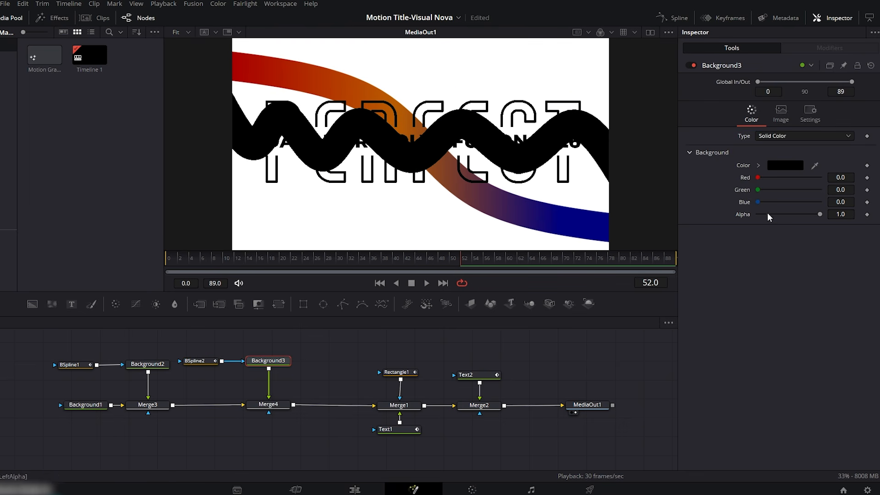
left_click(782, 136)
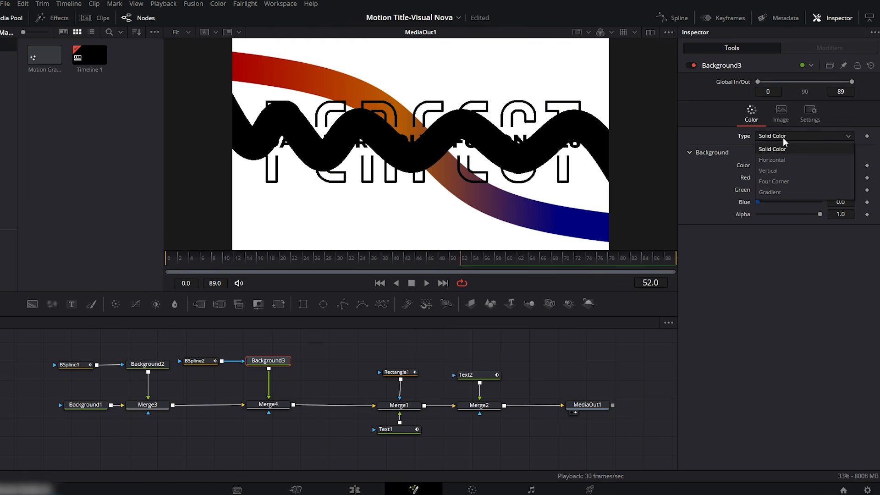
left_click(778, 192)
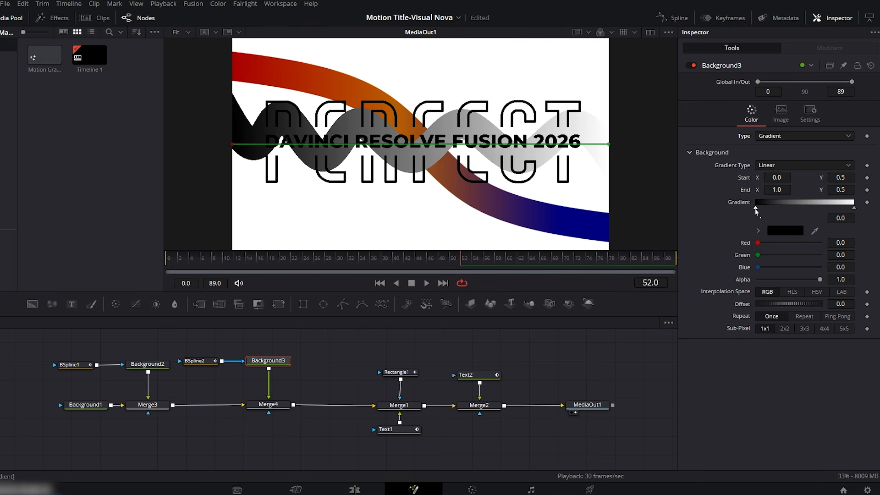
left_click(780, 230)
left_click(313, 175)
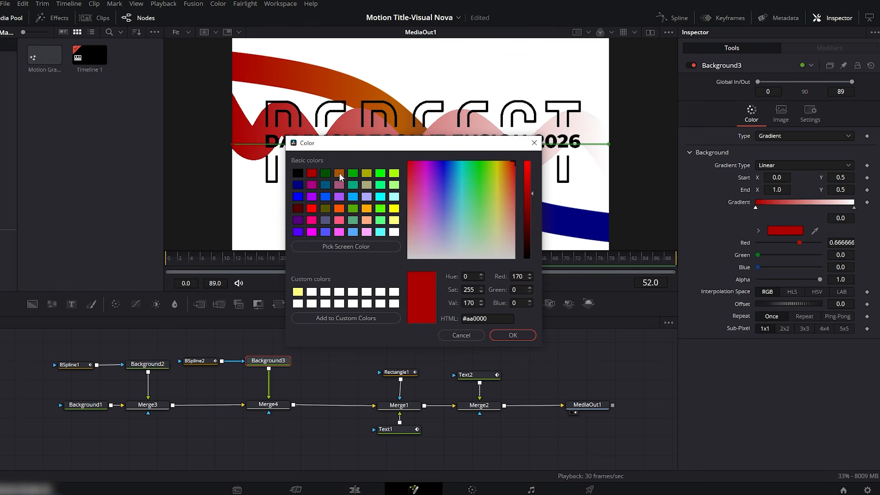
left_click_drag(532, 192, 526, 204)
left_click(519, 339)
Color the end stop of Background3's gradient a slightly darkened magenta pink
left_click(853, 207)
left_click(785, 231)
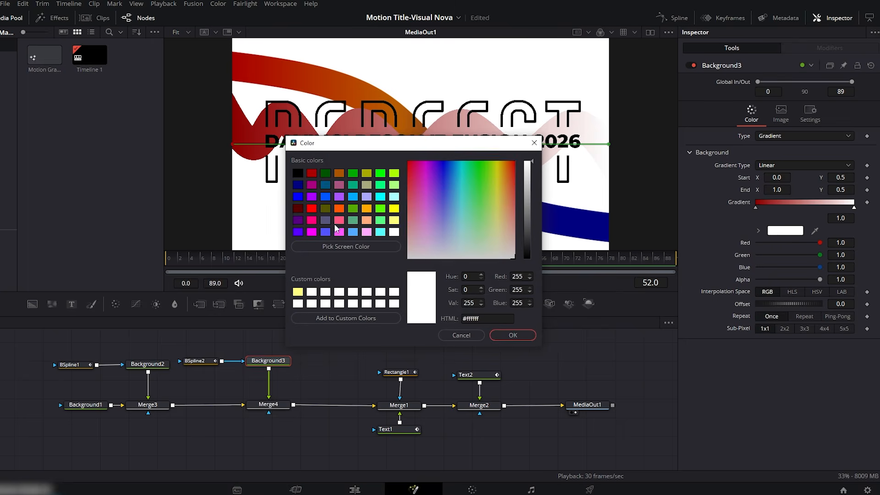
left_click(313, 231)
left_click(339, 232)
mouse_move(531, 165)
left_mouse_down()
mouse_move(532, 183)
mouse_move(529, 174)
left_mouse_up()
left_click(513, 335)
Add a middle stop to Background3's gradient at about 0.438 and color it dark orange, #934a00
left_click(798, 204)
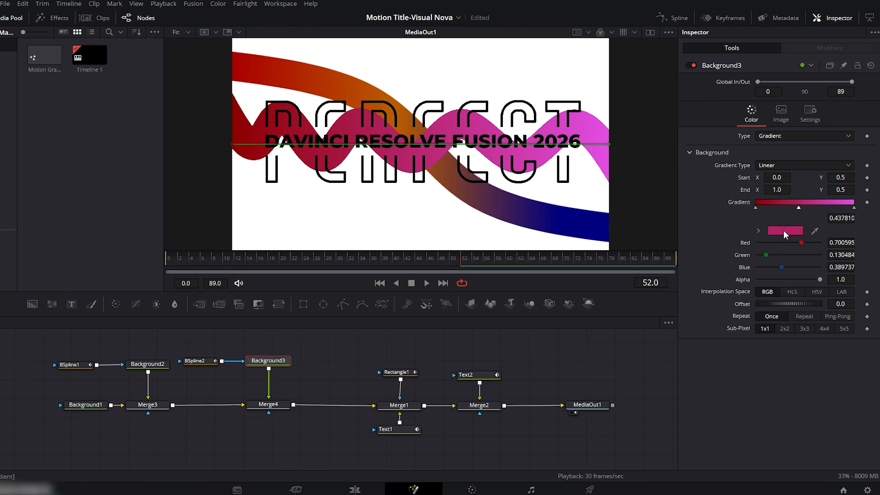
left_click(784, 231)
left_click_drag(532, 240, 534, 247)
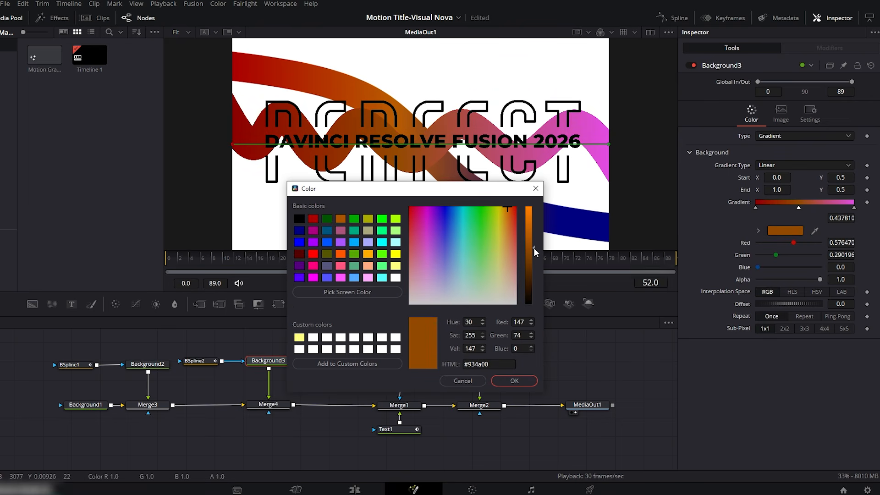
left_click(515, 381)
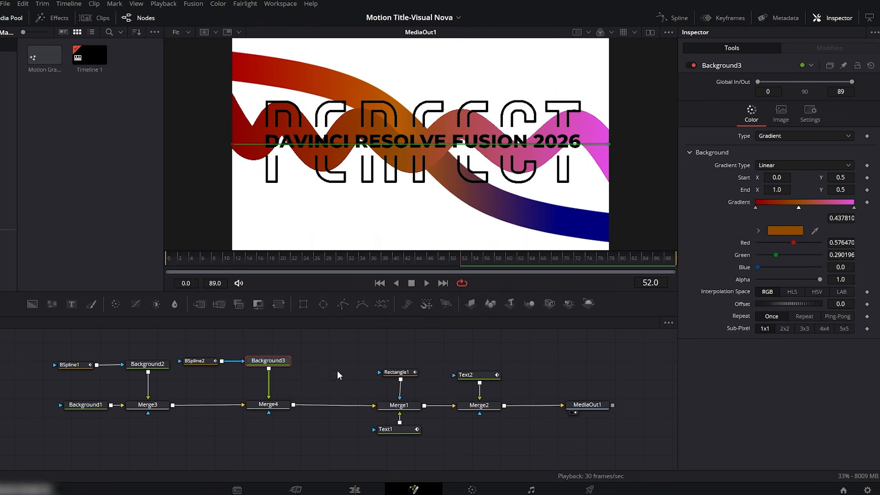
Animate BSpline2's Length with keyframes from 0.0 at frame 60 to 1.0 at frame 70
left_click(204, 361)
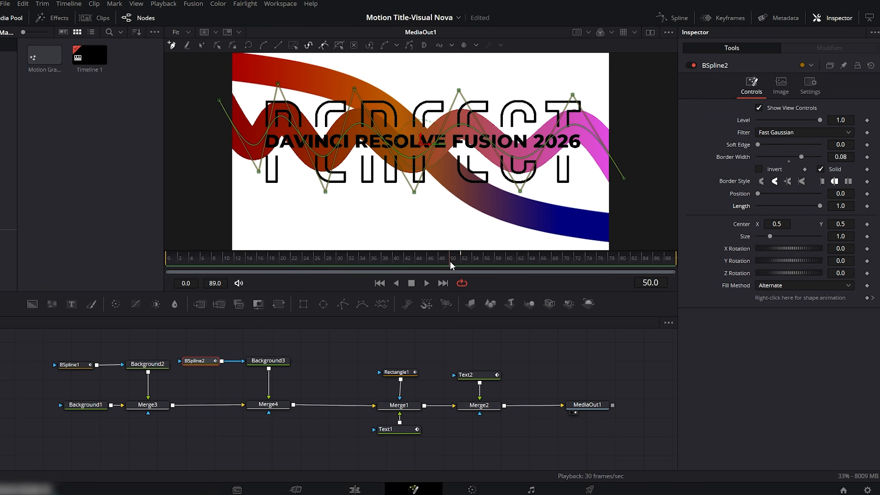
left_click_drag(469, 259, 507, 257)
left_click_drag(817, 210, 743, 205)
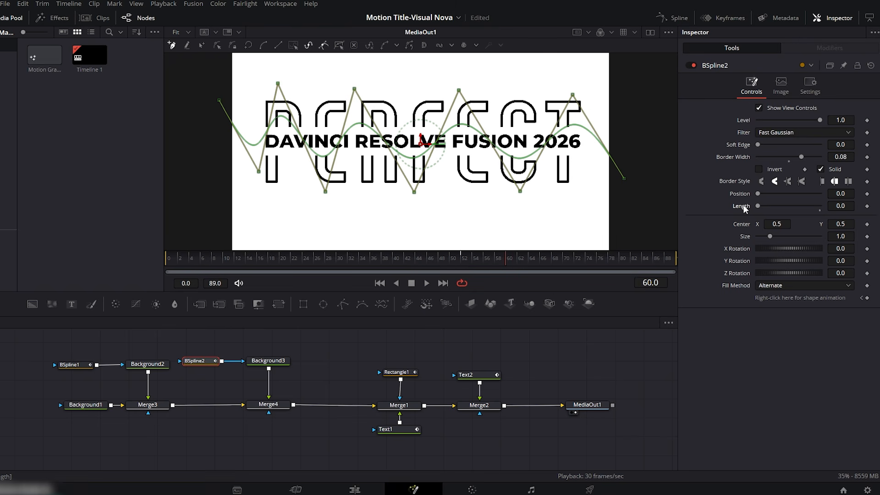
left_click(866, 206)
left_click_drag(512, 260, 564, 258)
left_click_drag(757, 205, 824, 205)
Keyframe BSpline2's Border Width at frame 70 and raise it to 1.0 at frame 80
left_click(866, 157)
left_click_drag(562, 262, 619, 262)
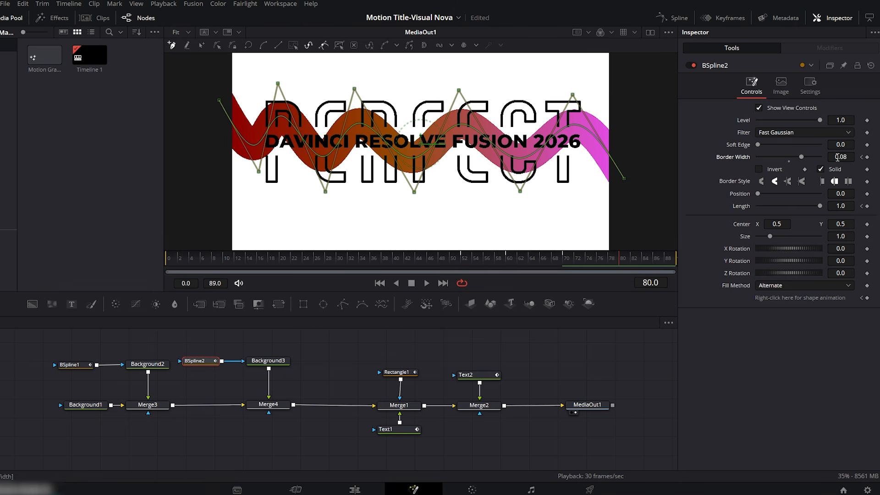
left_click_drag(802, 156, 821, 156)
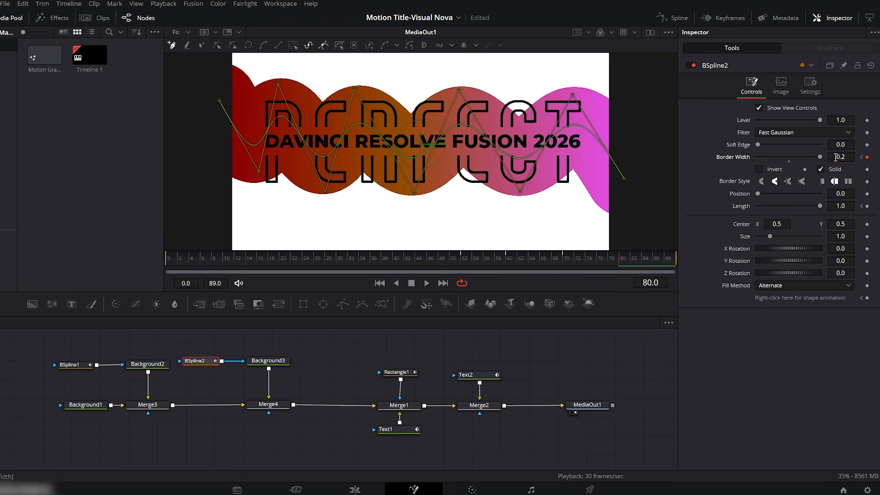
type("1.0")
key("Tab")
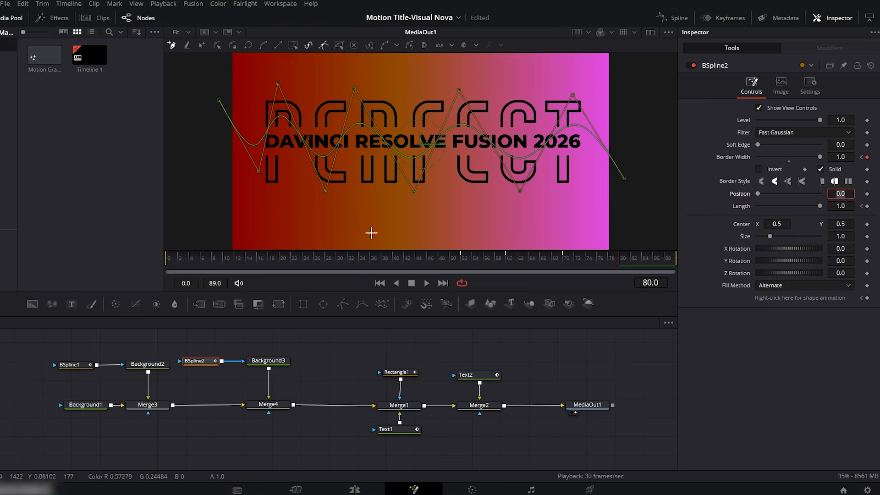
Return to frame 0, enlarge the viewer, deselect the mask node and play back the title animation
left_click_drag(536, 261, 151, 258)
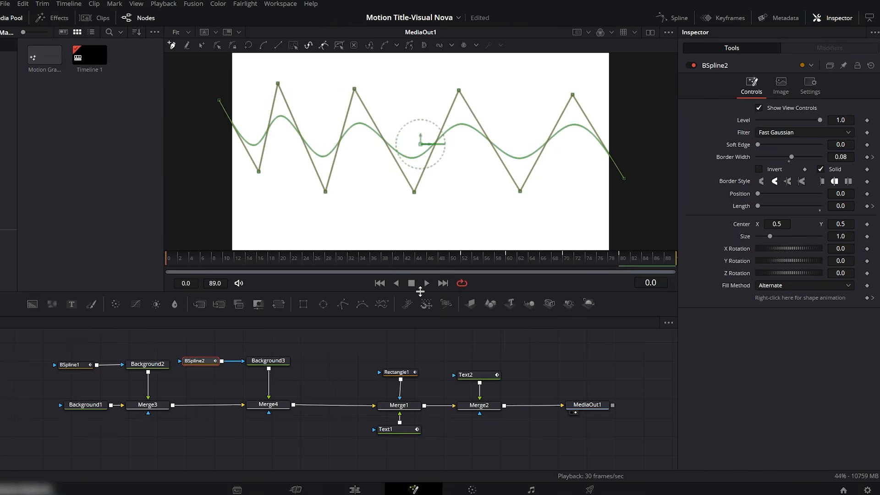
left_click_drag(419, 291, 422, 349)
left_click(451, 400)
left_click(427, 343)
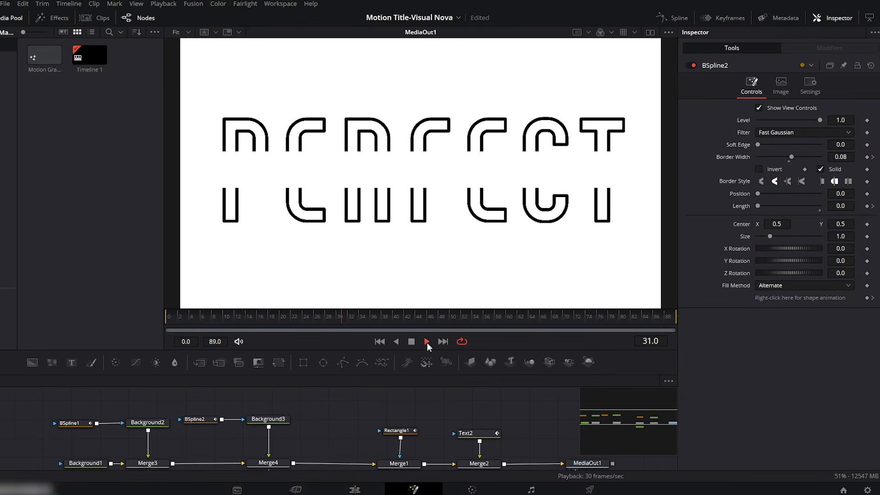